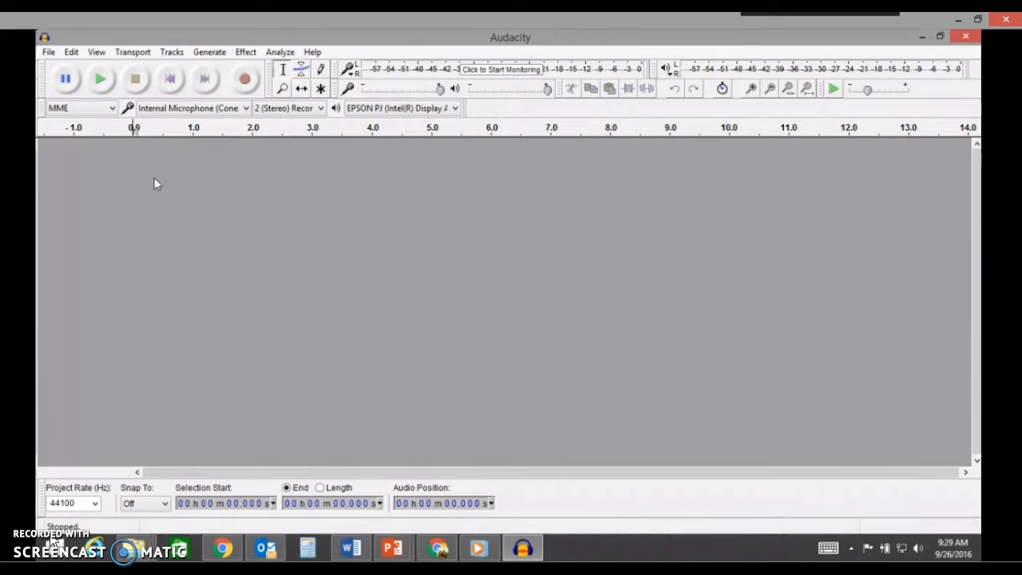
# Record a test track about 8.5 seconds long from the internal microphone.
pyautogui.click(245, 80)
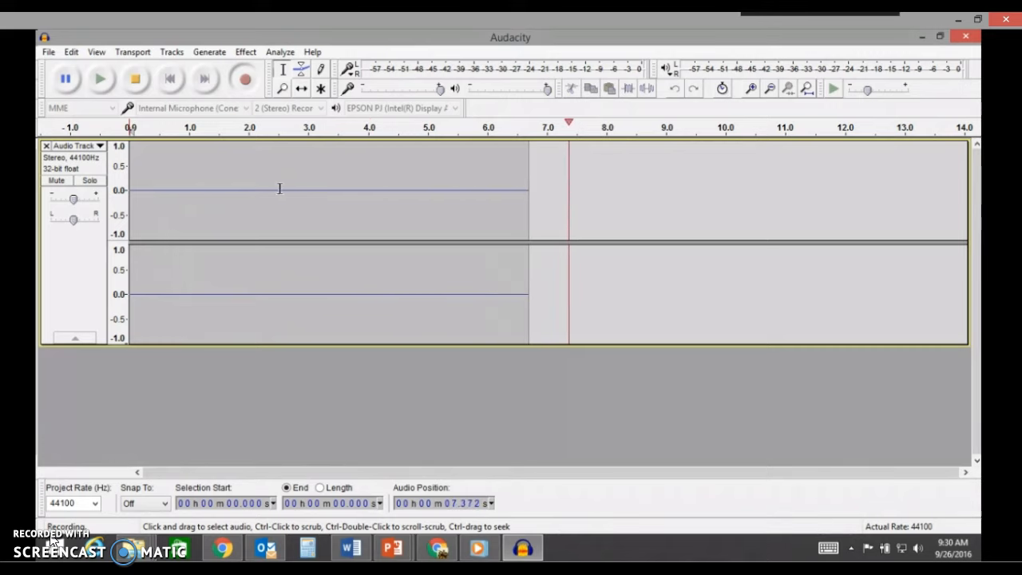
pyautogui.click(135, 79)
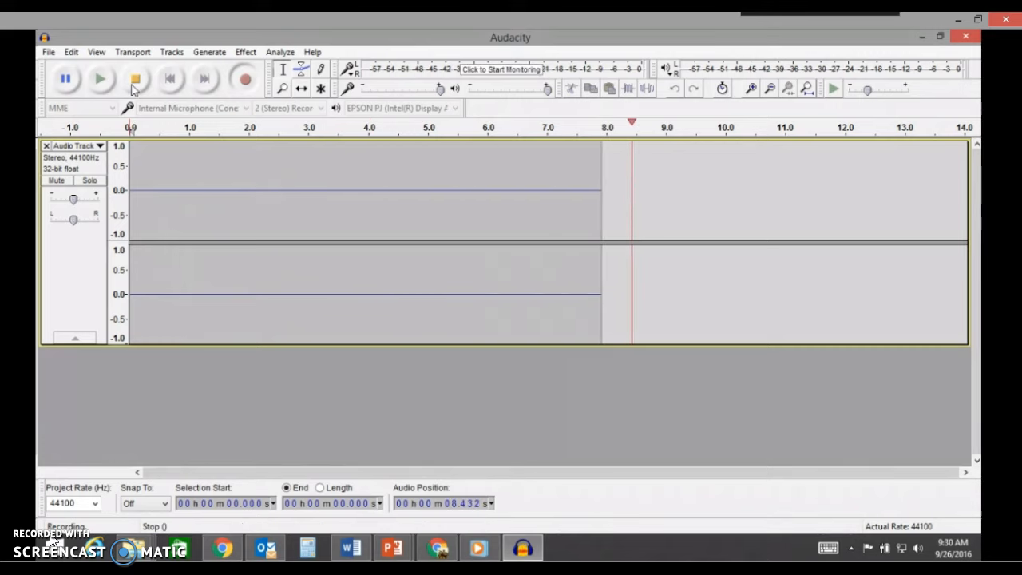
# Change the recording device to Microsoft Sound Mapper - Input and record another test track about 4 seconds long.
pyautogui.click(199, 109)
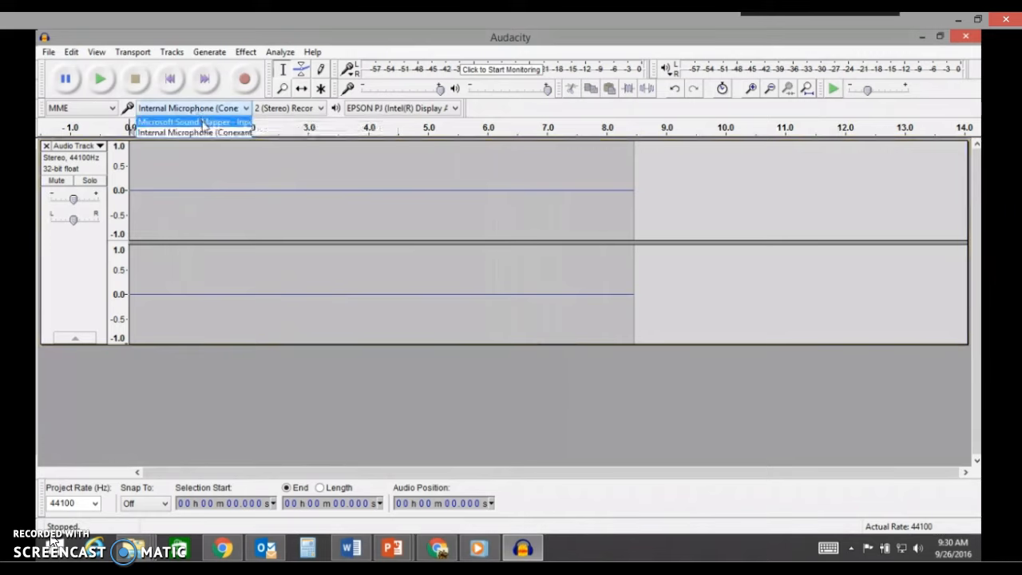
pyautogui.click(203, 122)
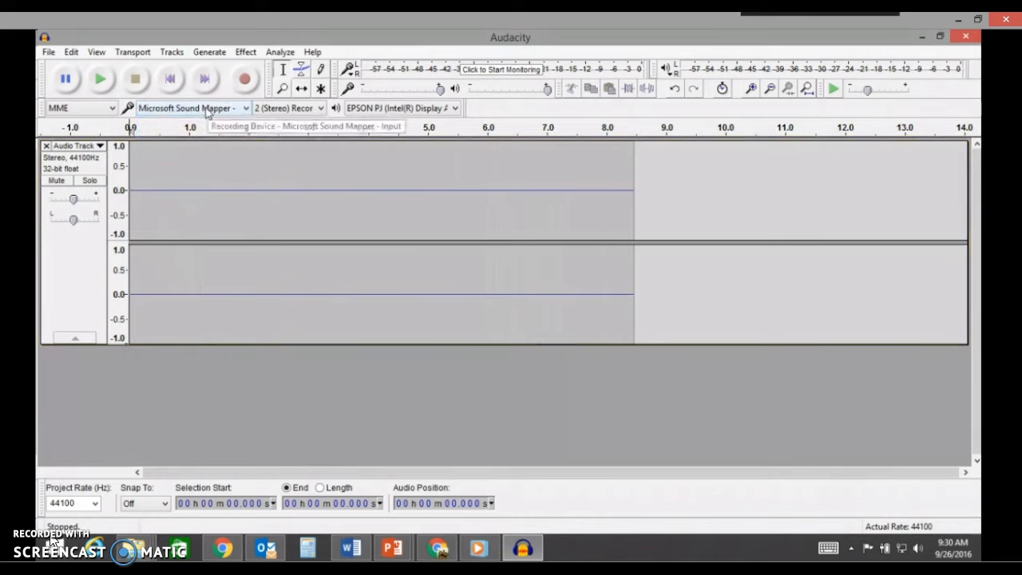
pyautogui.click(246, 81)
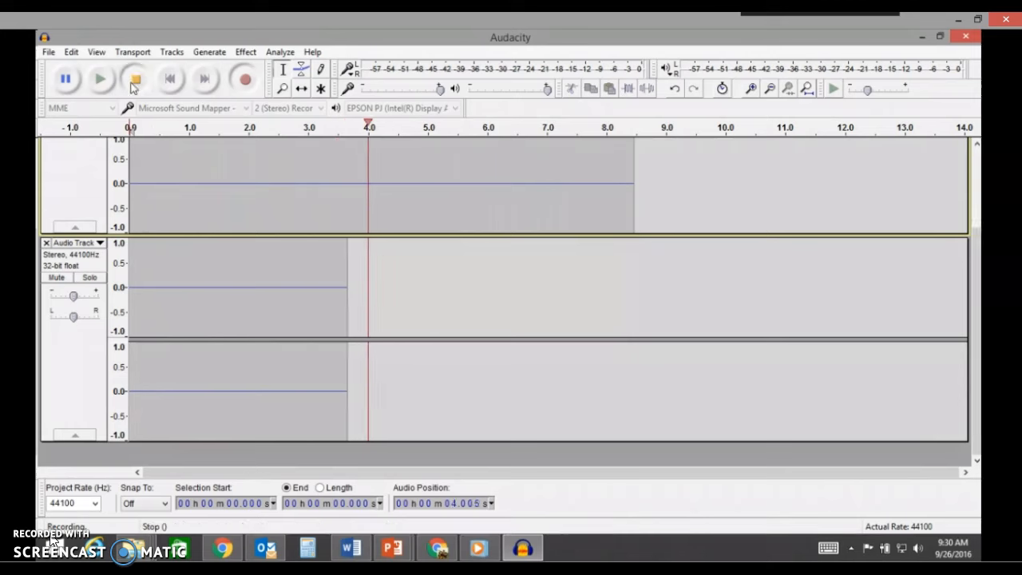
pyautogui.press('space')
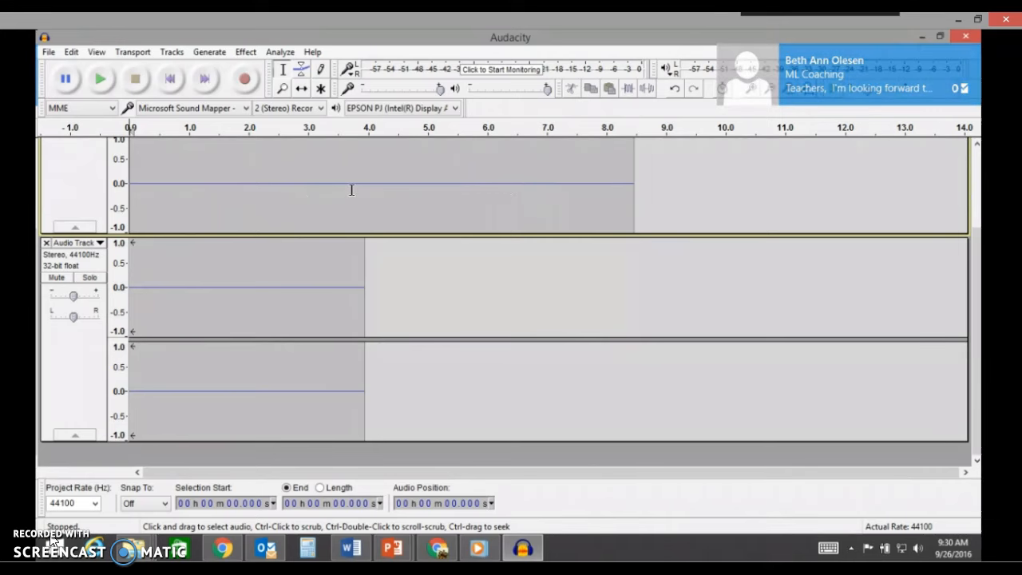
# Delete both test tracks from the project.
pyautogui.scroll(1, 351, 189)
pyautogui.scroll(1, 352, 189)
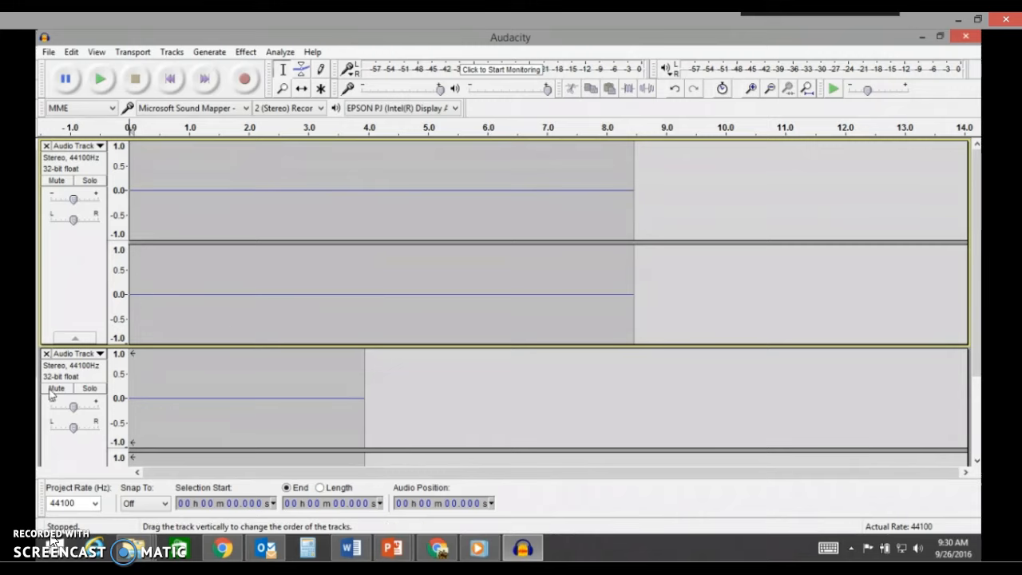
pyautogui.click(47, 341)
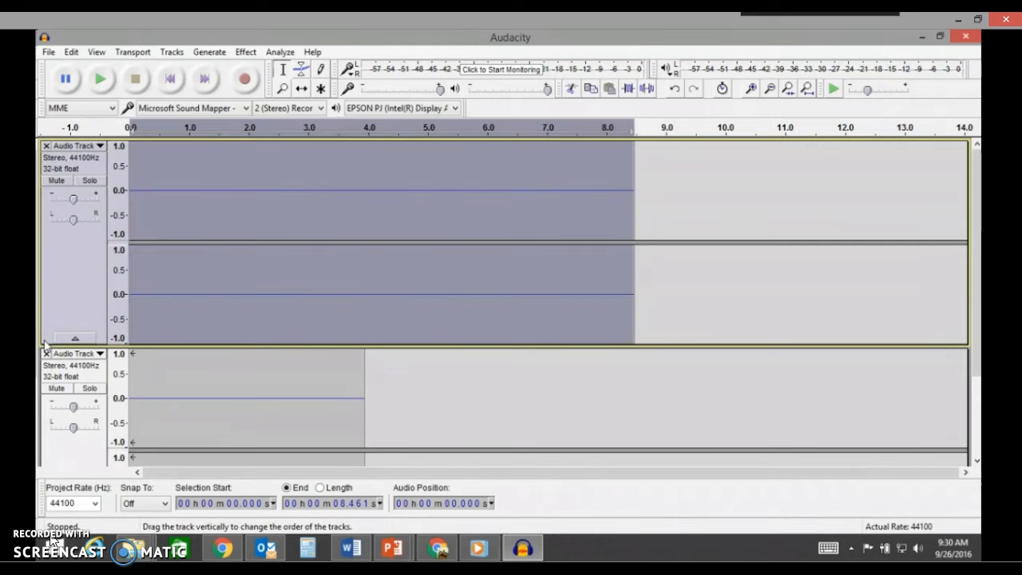
pyautogui.click(54, 380)
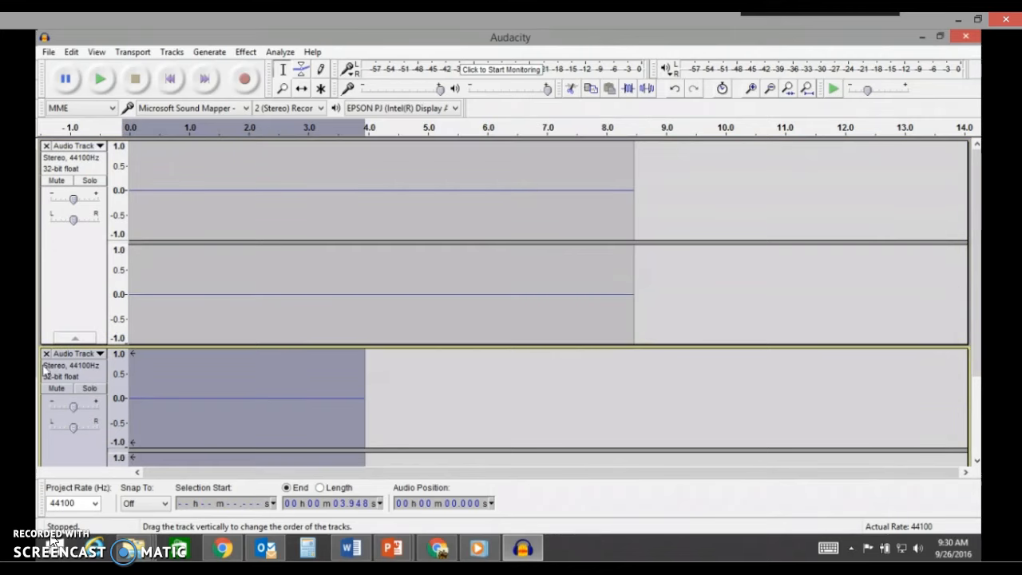
pyautogui.click(45, 354)
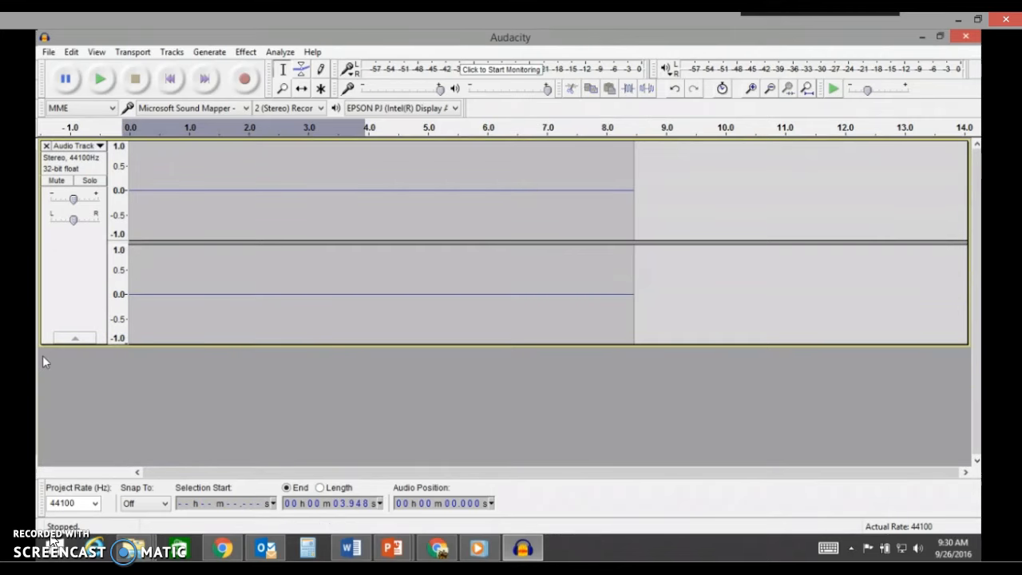
pyautogui.click(45, 146)
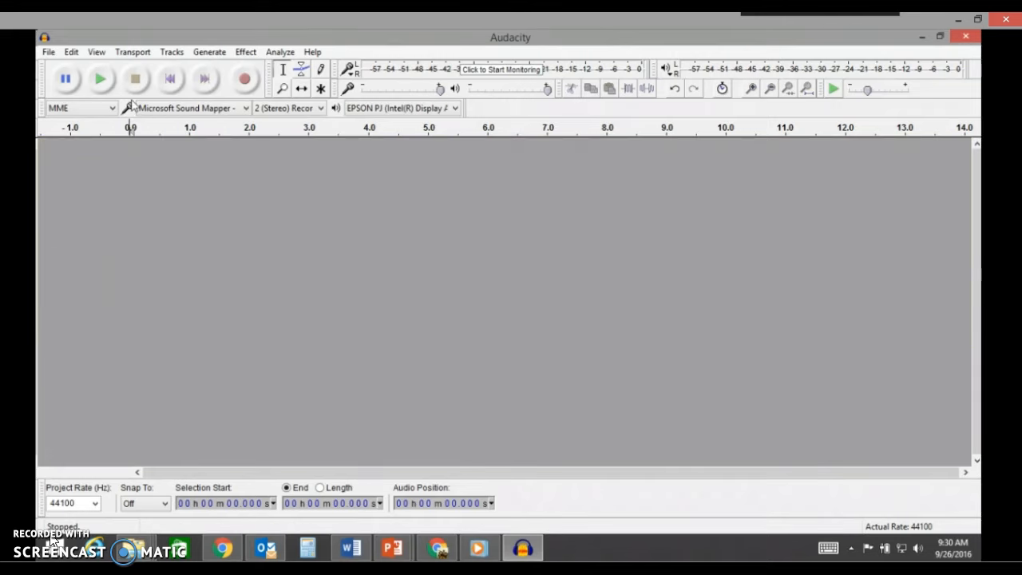
# Set the recording device to Internal Microphone and record a clip about 5.7 seconds long, pausing before stopping it.
pyautogui.click(190, 107)
pyautogui.click(203, 132)
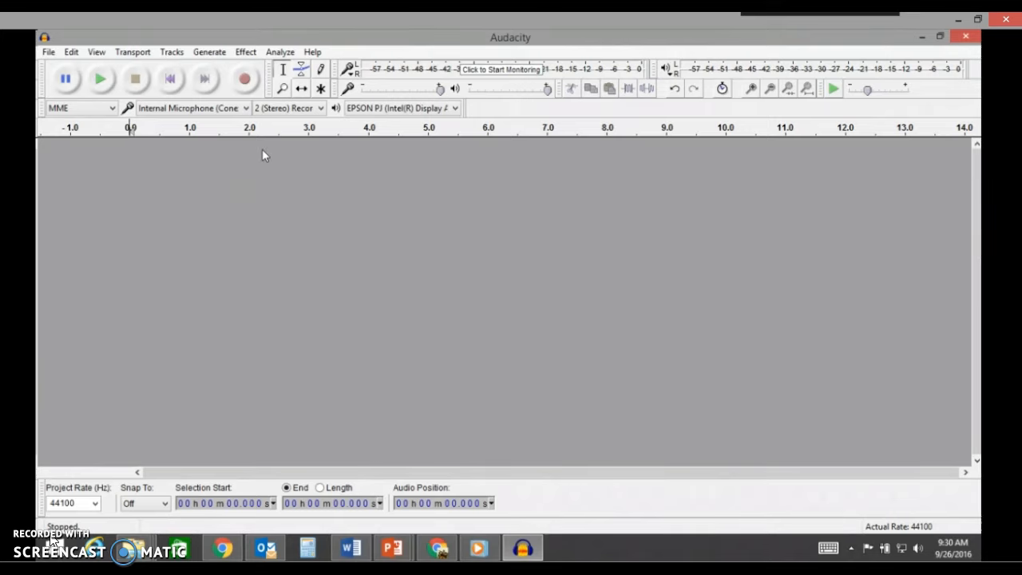
pyautogui.click(237, 85)
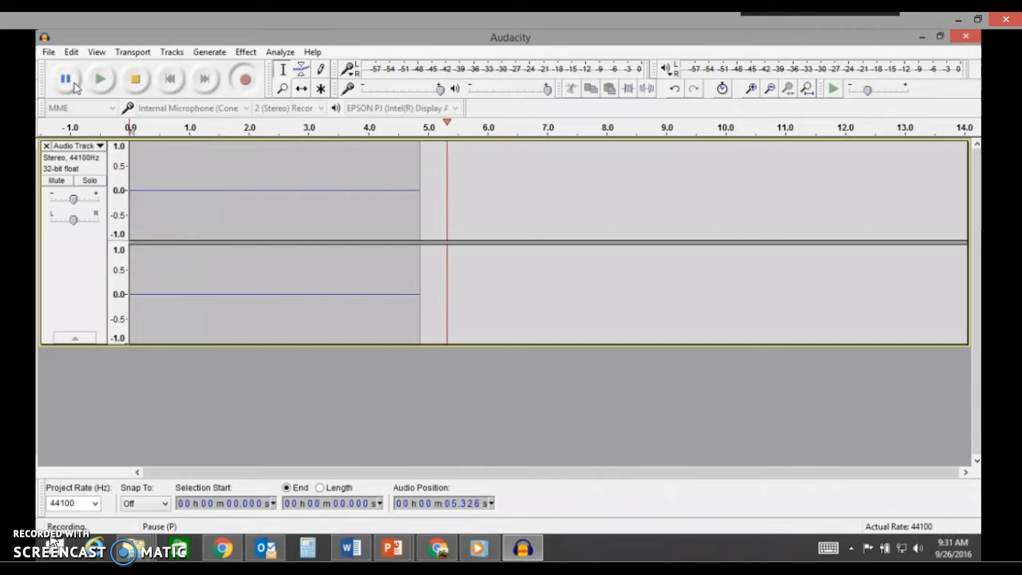
pyautogui.click(70, 85)
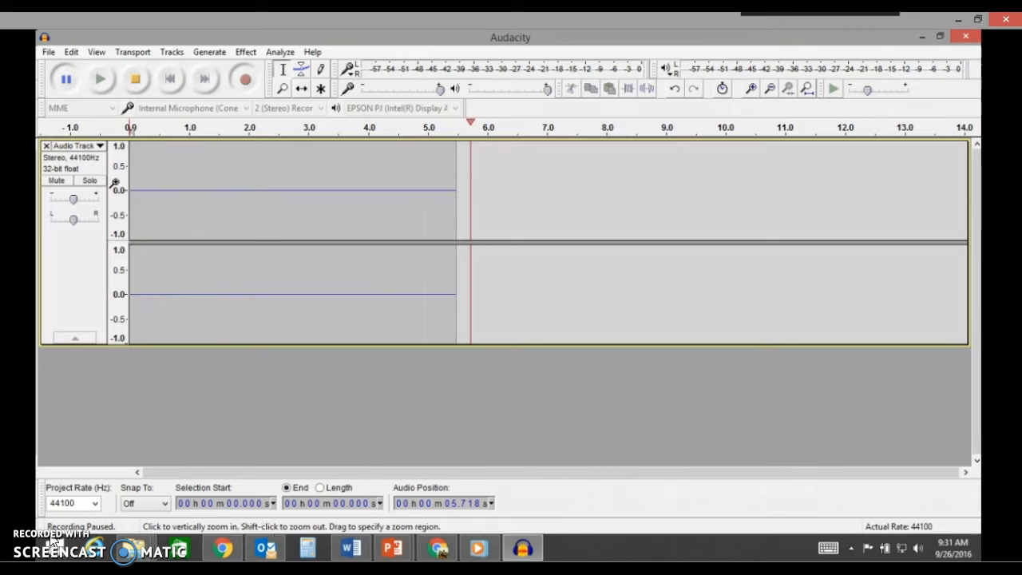
pyautogui.click(135, 81)
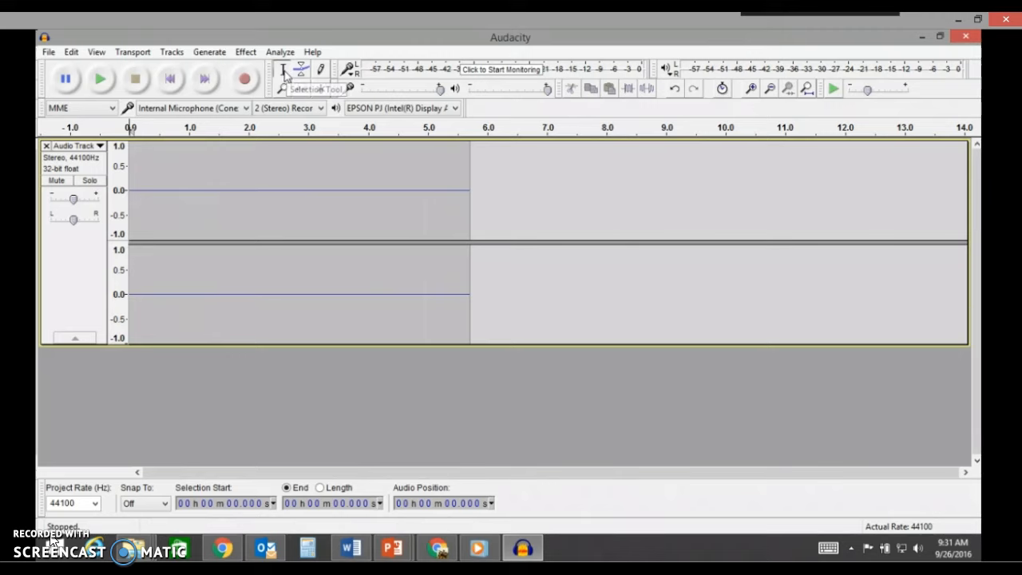
# Record a second clip about 7.4 seconds long, starting from the end of the first clip at 5.718 s.
pyautogui.click(470, 184)
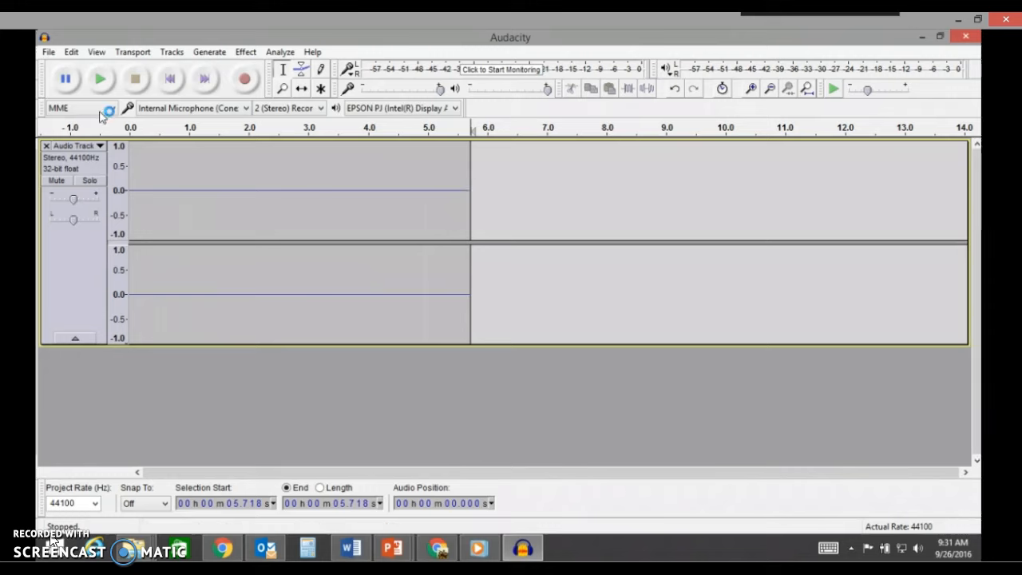
pyautogui.click(239, 86)
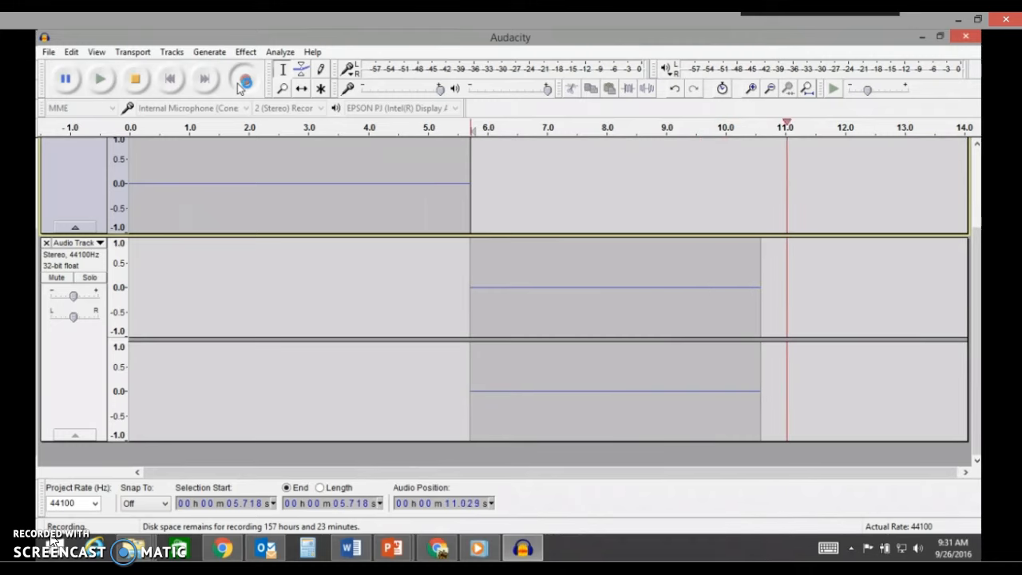
pyautogui.click(125, 83)
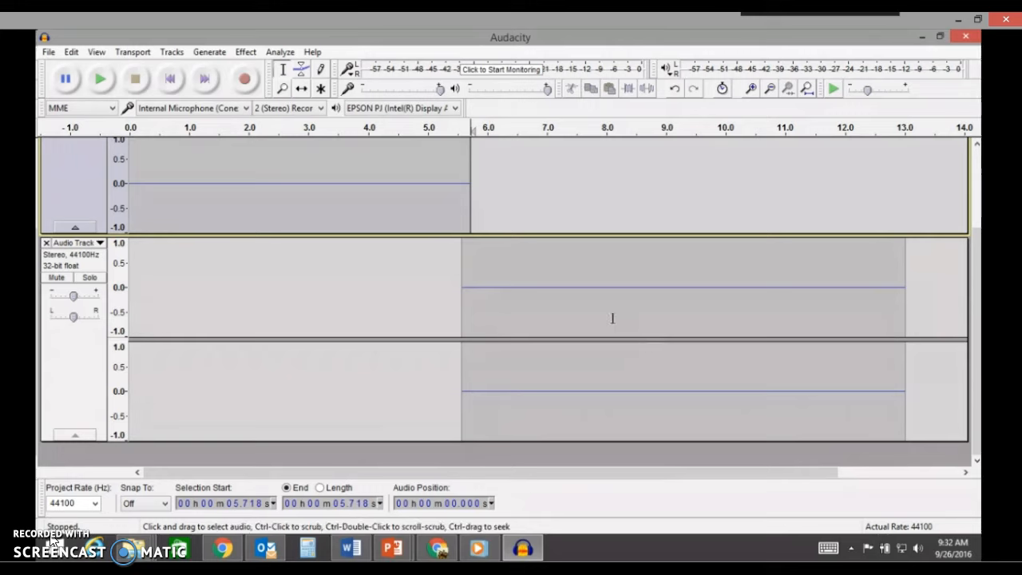
# Move the second clip into the first track directly after its existing audio with the Time Shift tool, and delete the emptied track.
pyautogui.click(301, 90)
pyautogui.moveTo(509, 282); pyautogui.dragTo(516, 209)
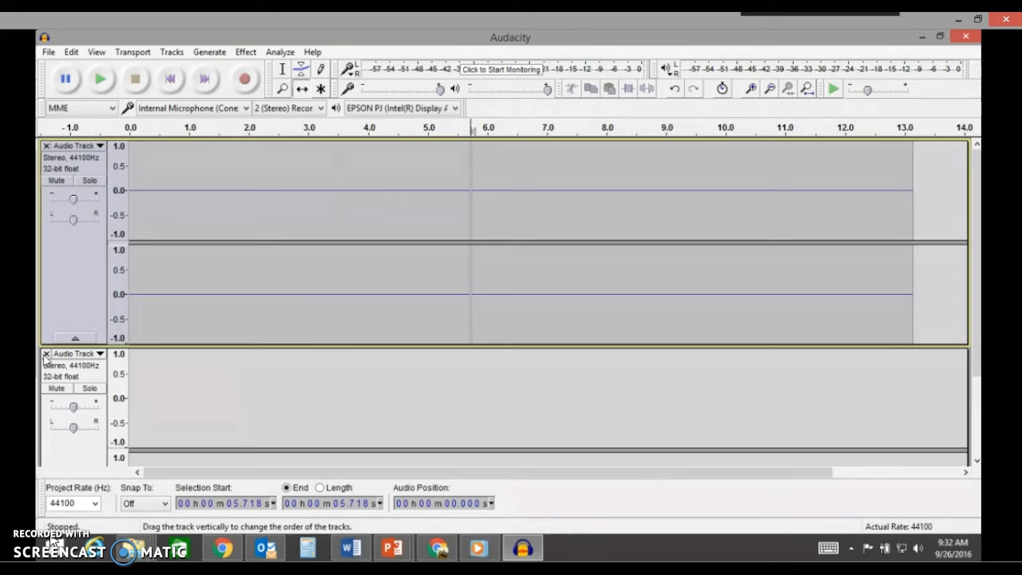
pyautogui.click(46, 355)
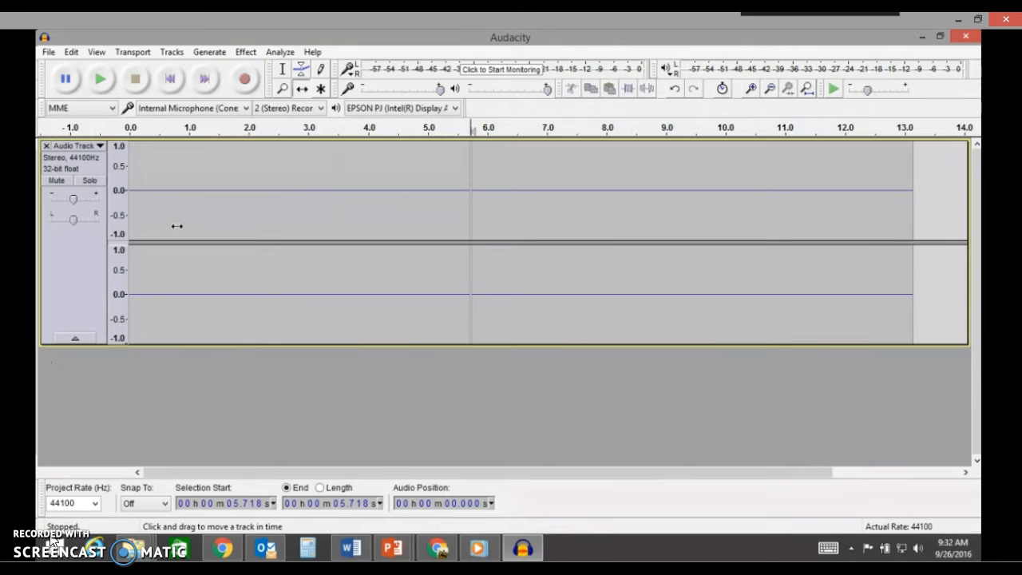
# Play the combined track from its beginning past the join between the two clips, and stop playback.
pyautogui.click(284, 70)
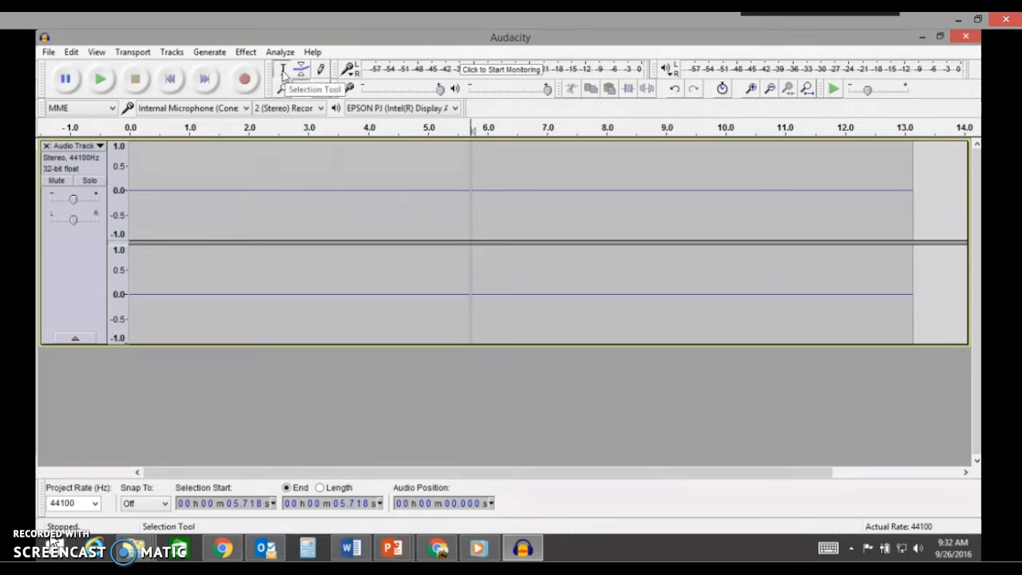
pyautogui.click(133, 182)
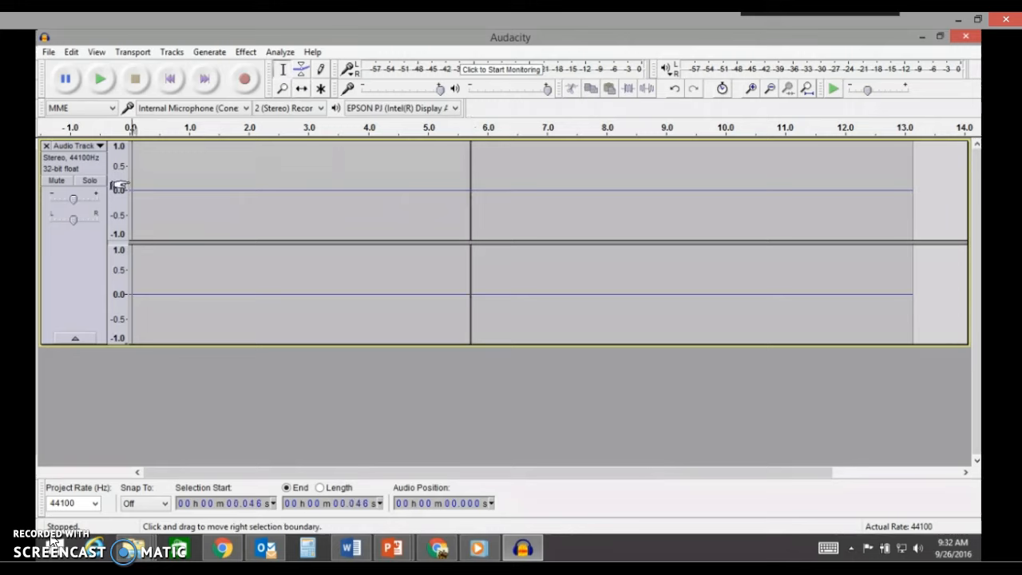
pyautogui.click(111, 86)
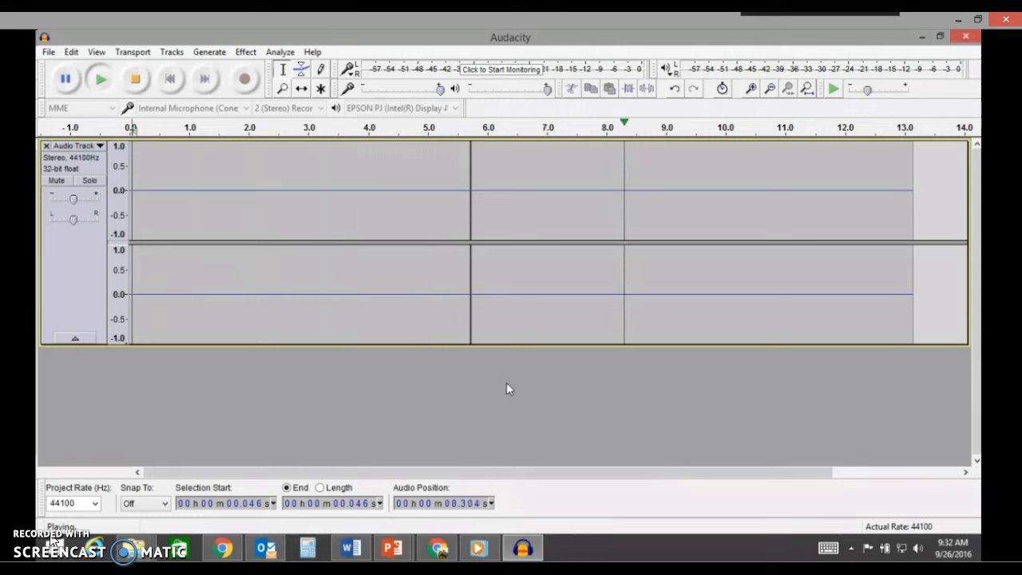
pyautogui.click(134, 90)
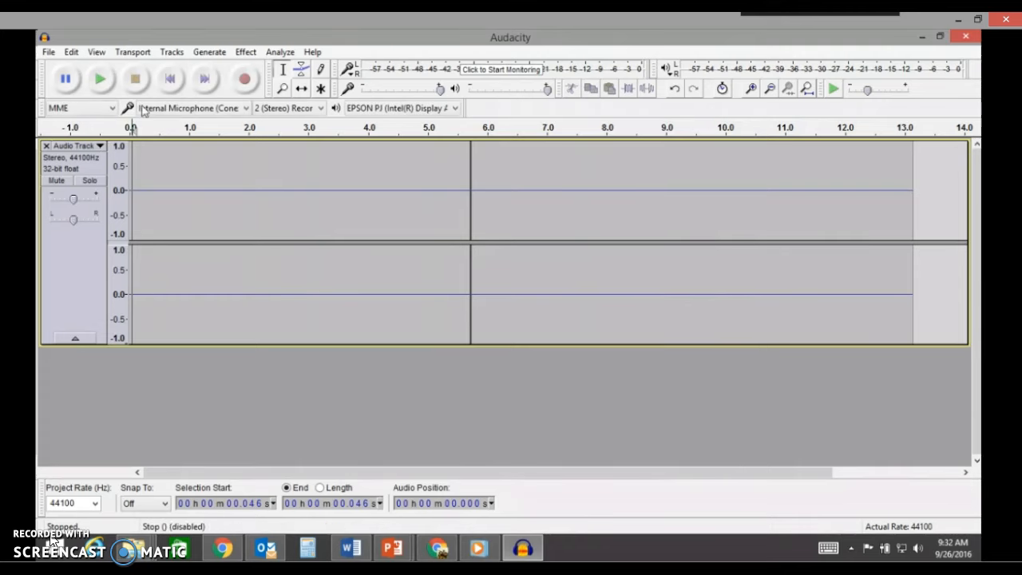
# Record a third clip about 4 seconds long, starting from the end of the combined audio at 13.148 s.
pyautogui.click(560, 285)
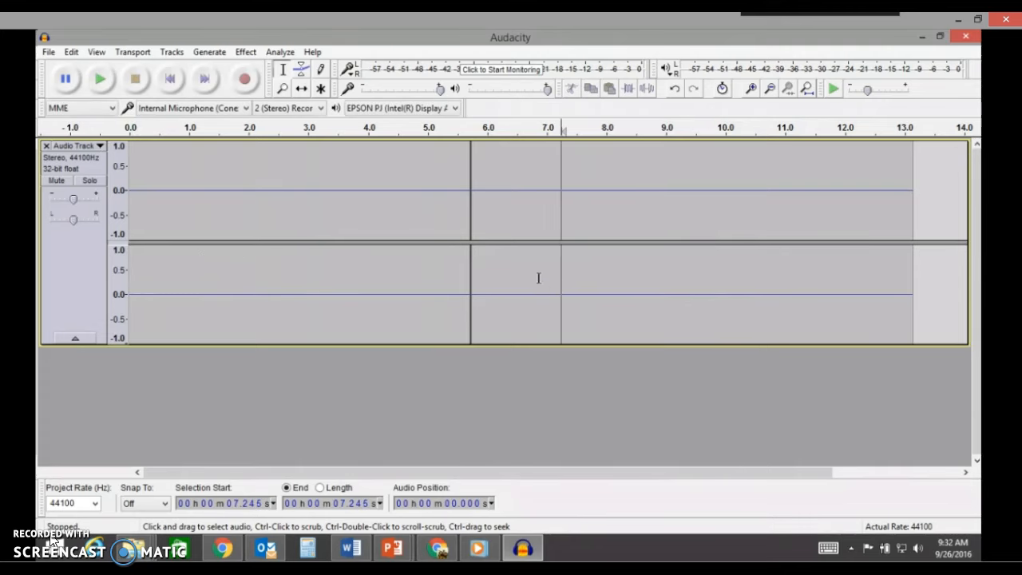
pyautogui.click(913, 272)
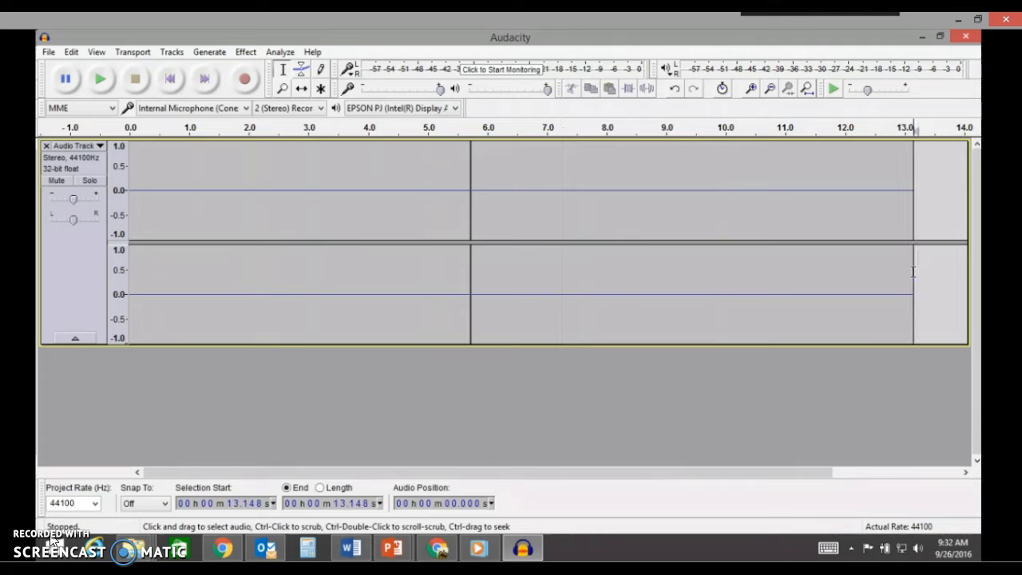
pyautogui.click(249, 81)
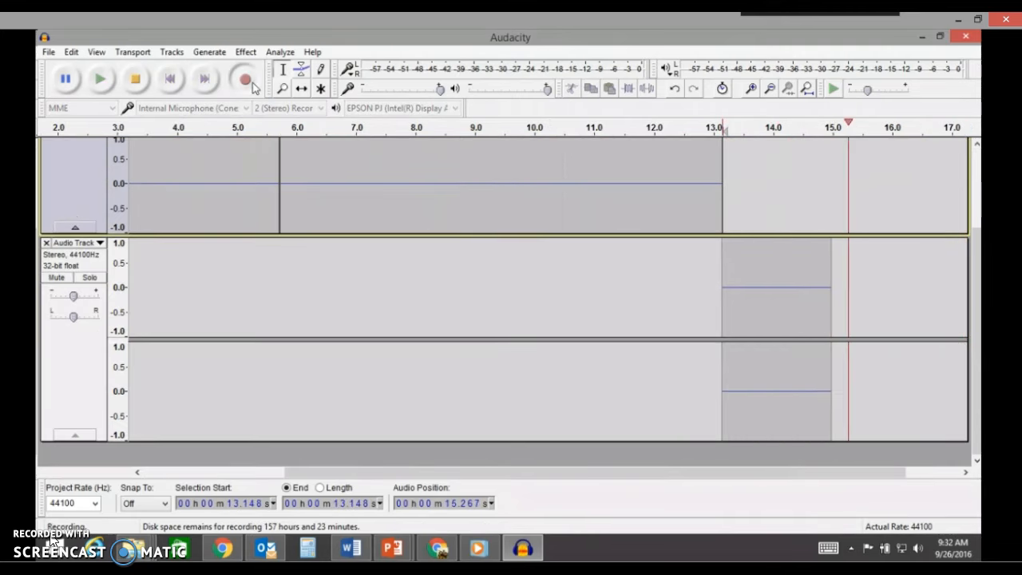
pyautogui.click(135, 79)
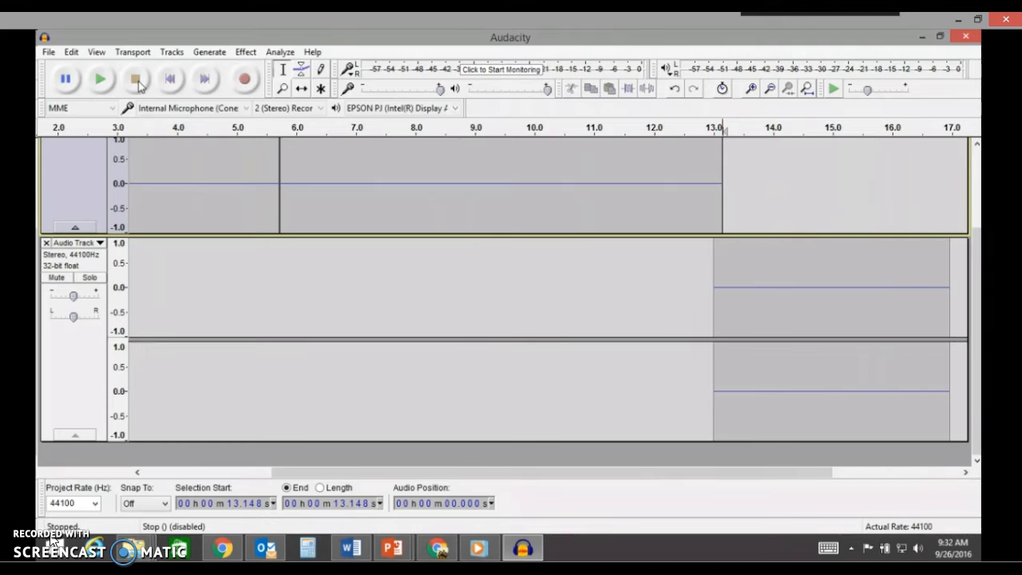
# Move the third clip to the end of the first track with the Time Shift tool, and delete the emptied track.
pyautogui.click(301, 88)
pyautogui.moveTo(746, 293); pyautogui.dragTo(759, 205)
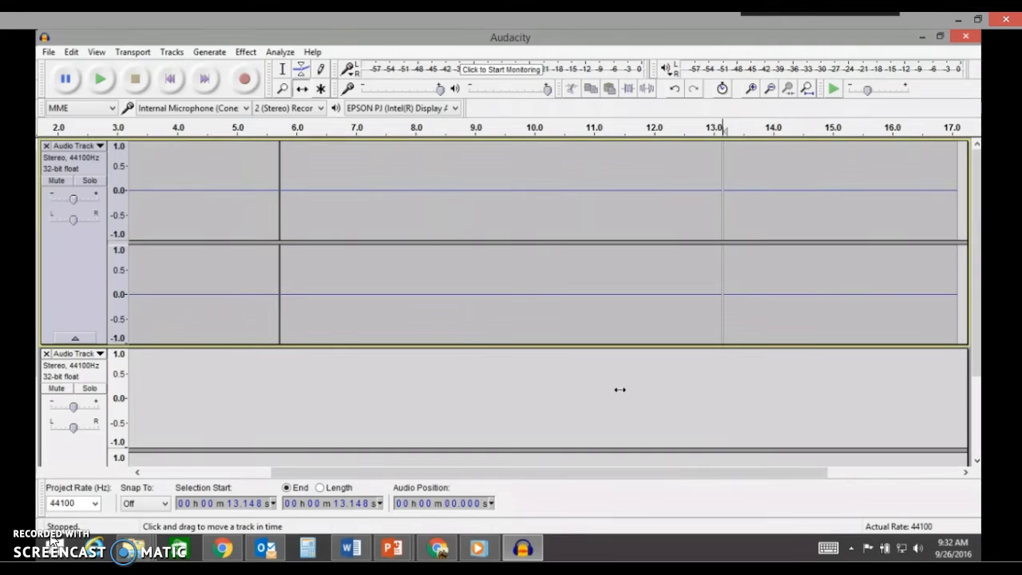
pyautogui.click(47, 353)
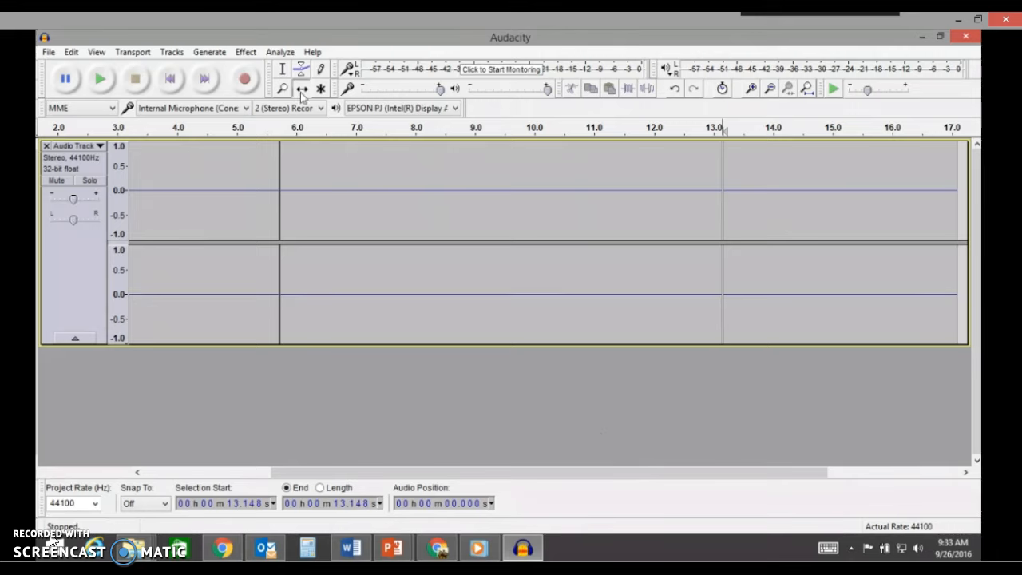
# Shift the last clip along the timeline to start at about 19.7 s, leaving a silent gap of about 6.5 seconds before it.
pyautogui.moveTo(804, 472); pyautogui.dragTo(879, 475)
pyautogui.moveTo(724, 285); pyautogui.dragTo(852, 280)
pyautogui.moveTo(837, 473); pyautogui.dragTo(887, 475)
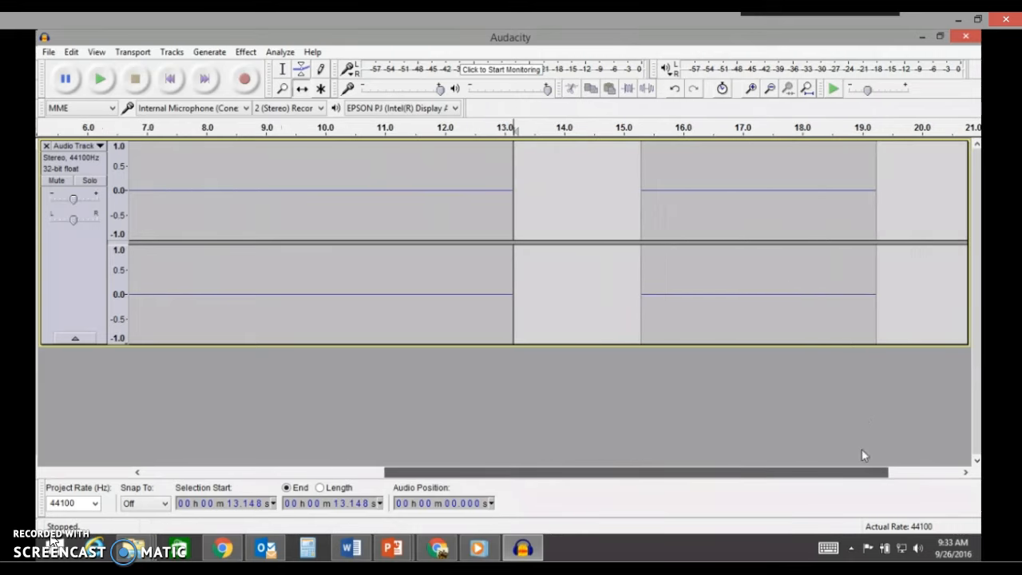
pyautogui.moveTo(724, 283); pyautogui.dragTo(823, 273)
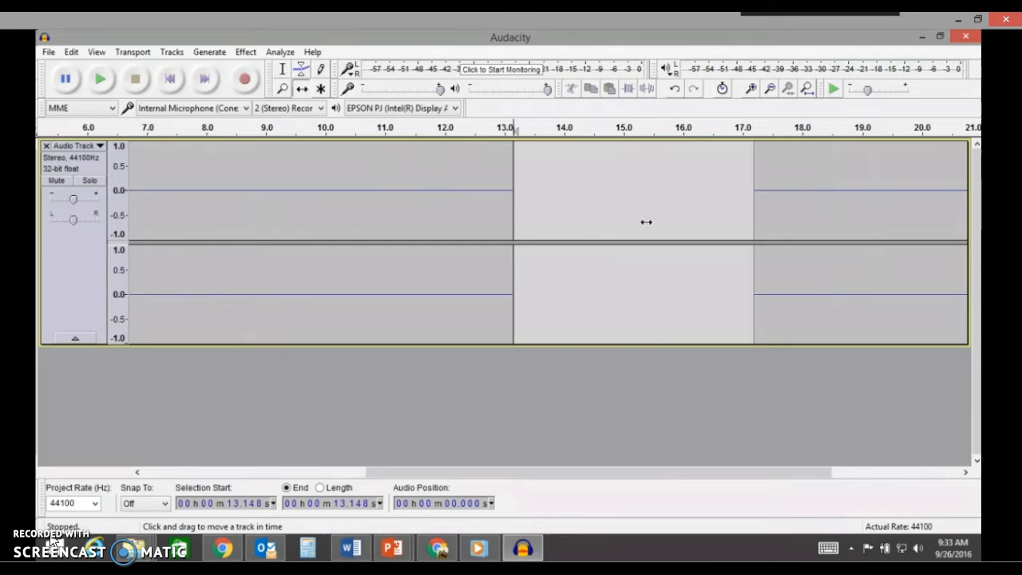
pyautogui.moveTo(710, 472); pyautogui.dragTo(787, 472)
pyautogui.moveTo(727, 299); pyautogui.dragTo(867, 269)
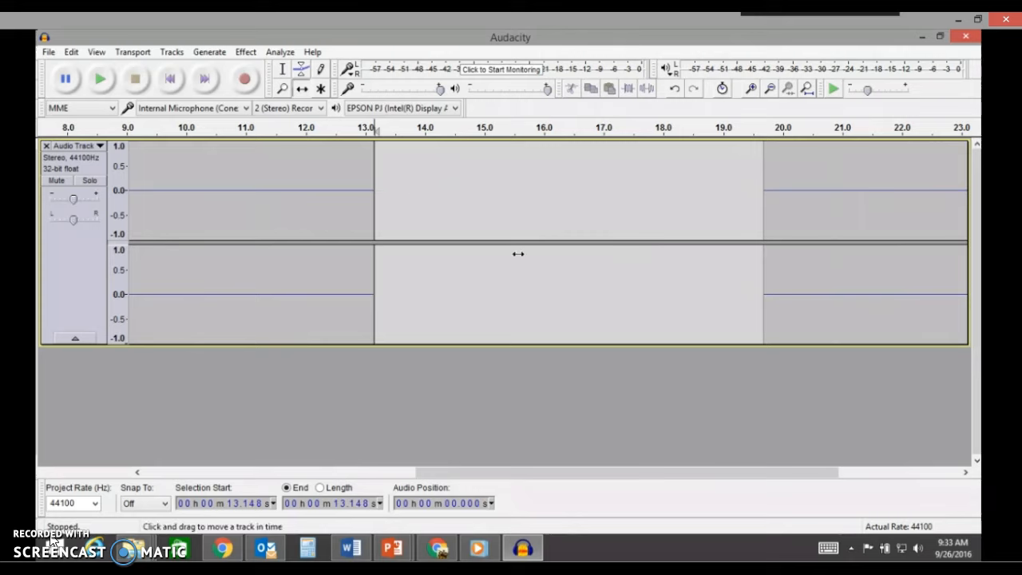
# Use the Selection tool to place the cursor at about 10.04 s, play the track from there, and stop playback.
pyautogui.click(281, 72)
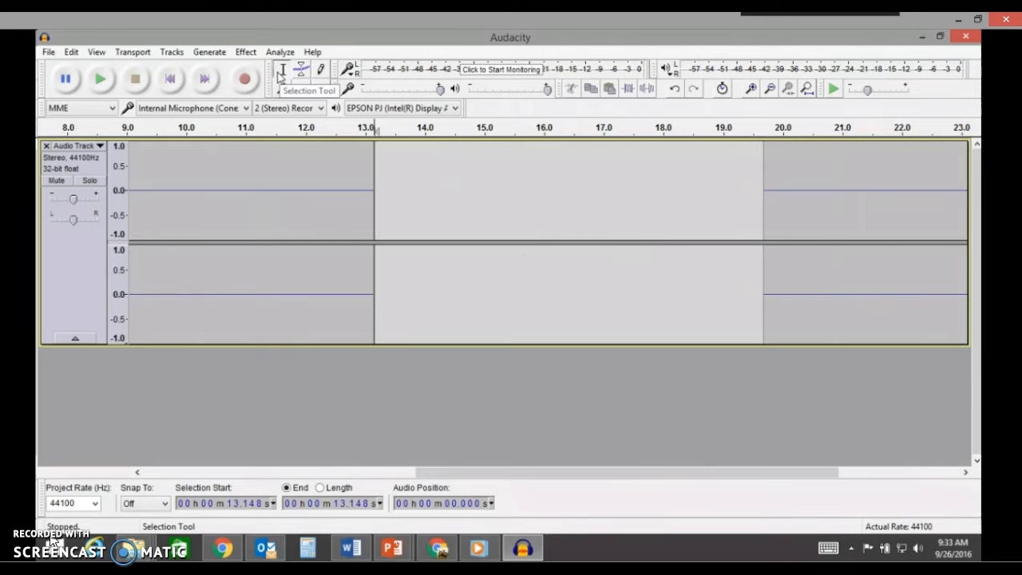
pyautogui.moveTo(479, 476); pyautogui.dragTo(556, 472)
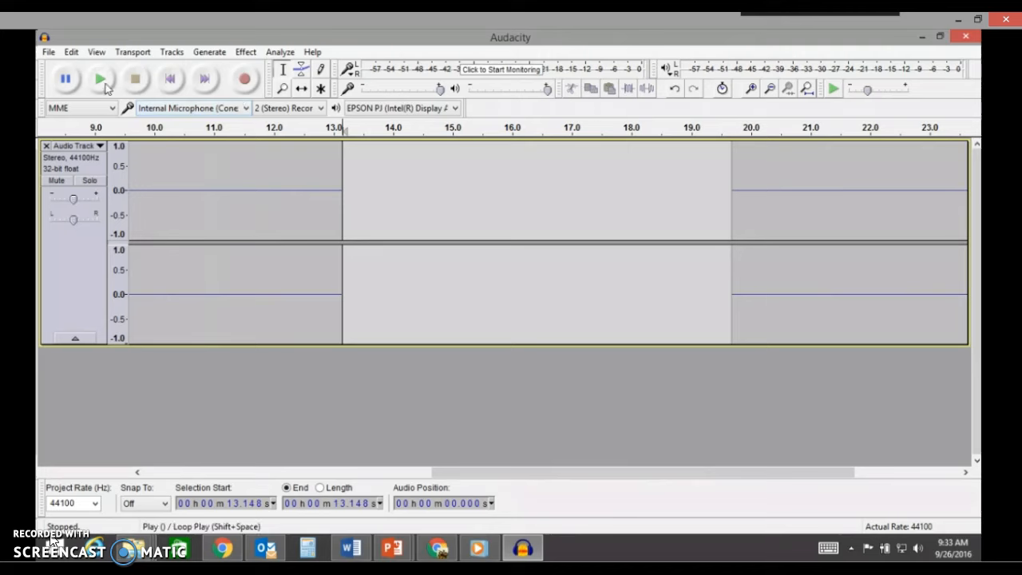
pyautogui.click(157, 194)
pyautogui.click(100, 80)
pyautogui.click(136, 79)
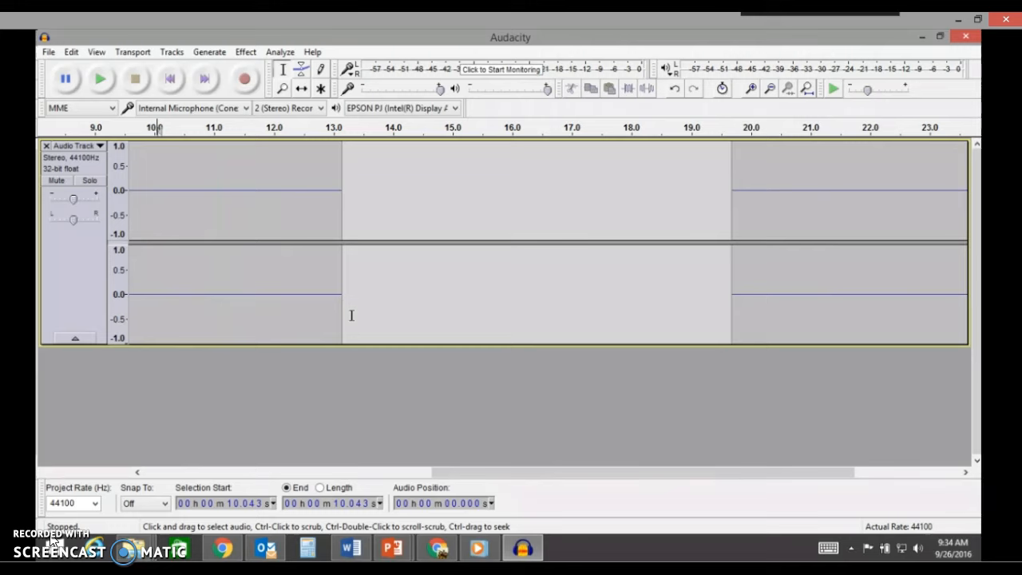
pyautogui.click(49, 53)
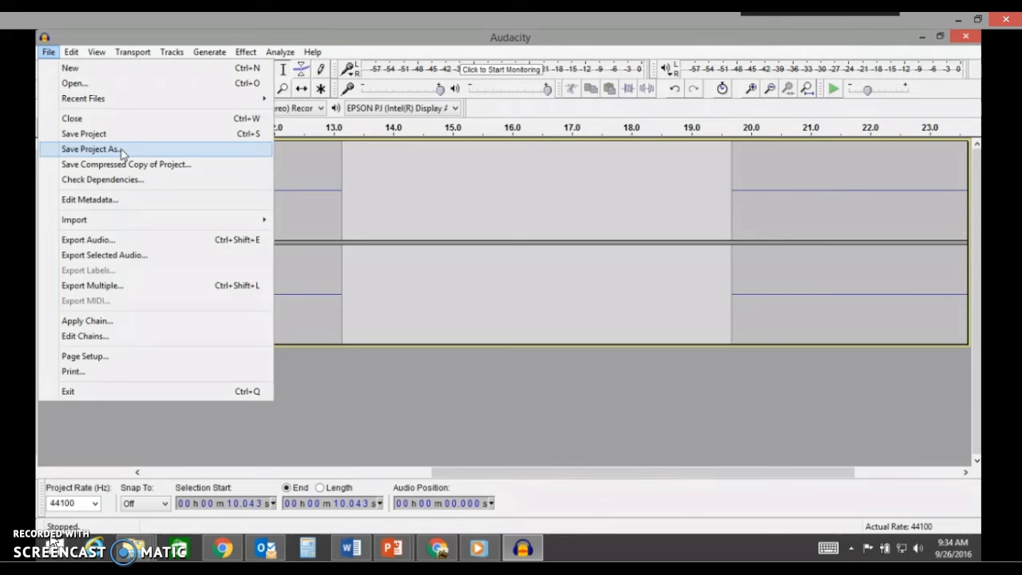
pyautogui.click(91, 149)
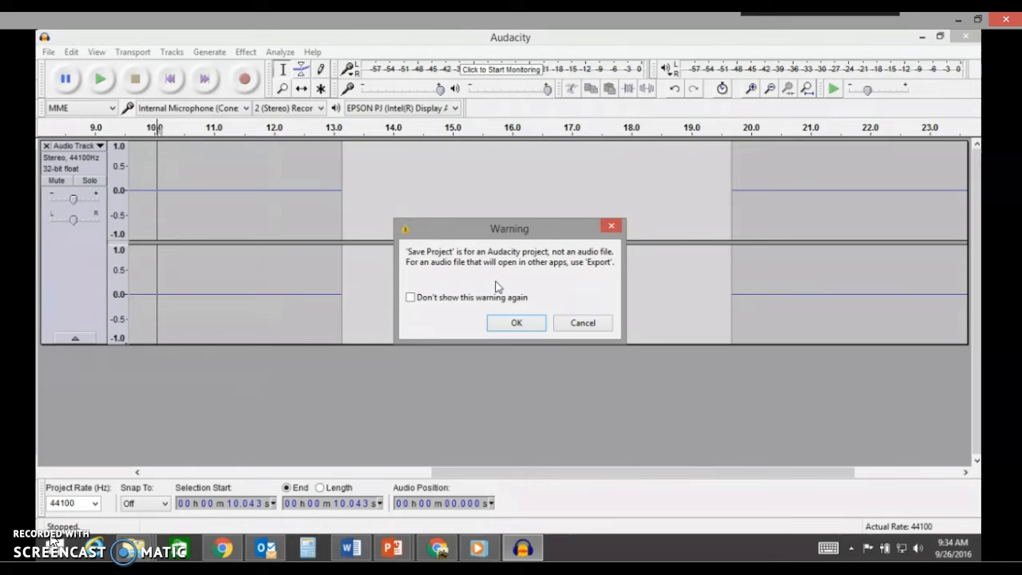
pyautogui.click(578, 323)
pyautogui.click(49, 52)
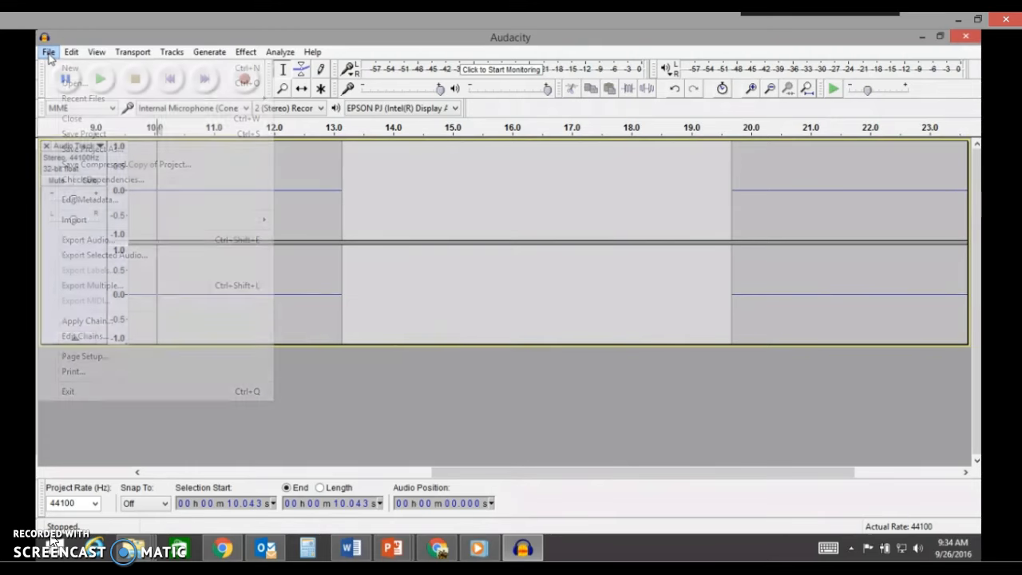
pyautogui.click(108, 152)
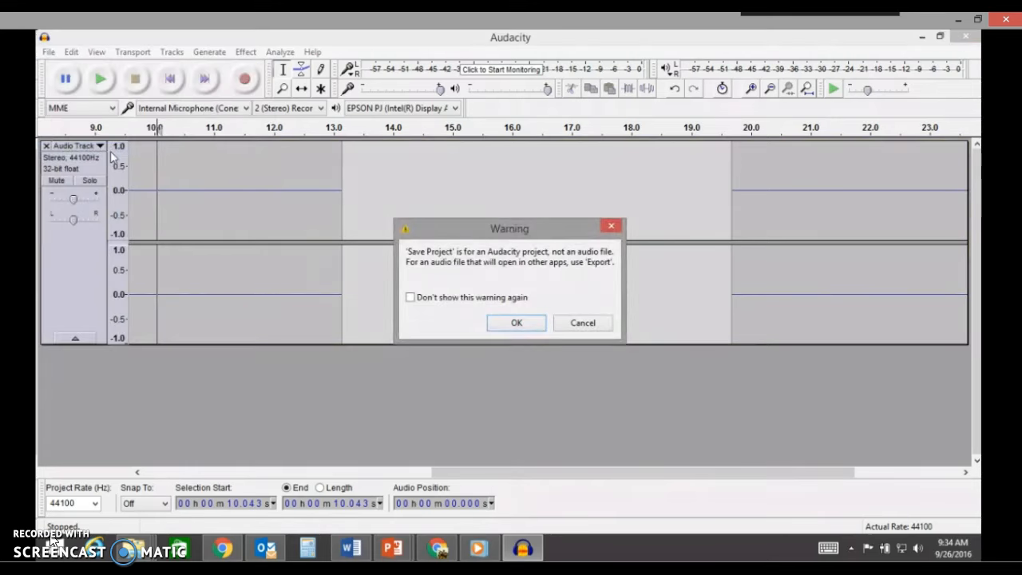
pyautogui.click(536, 324)
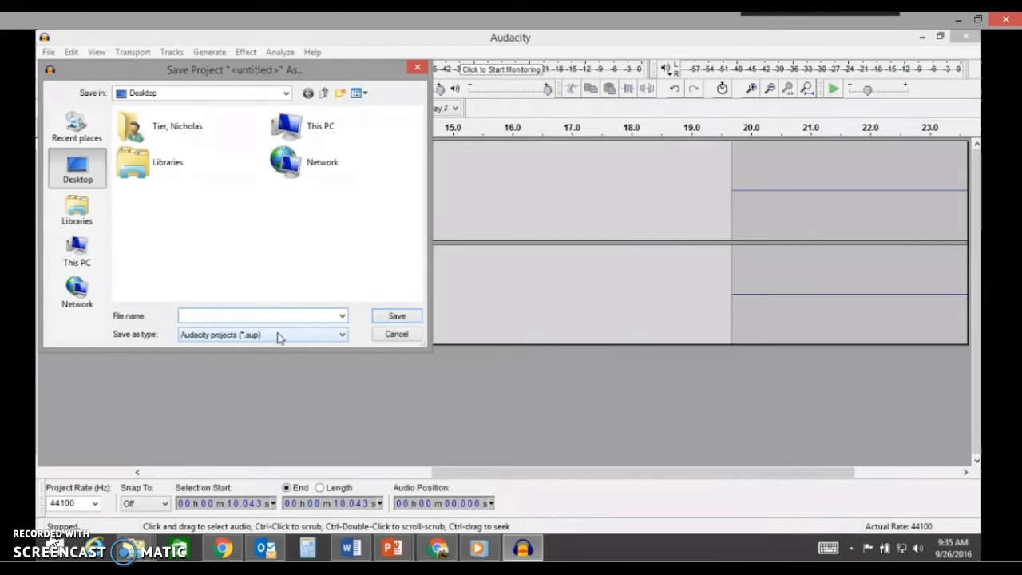
pyautogui.click(375, 337)
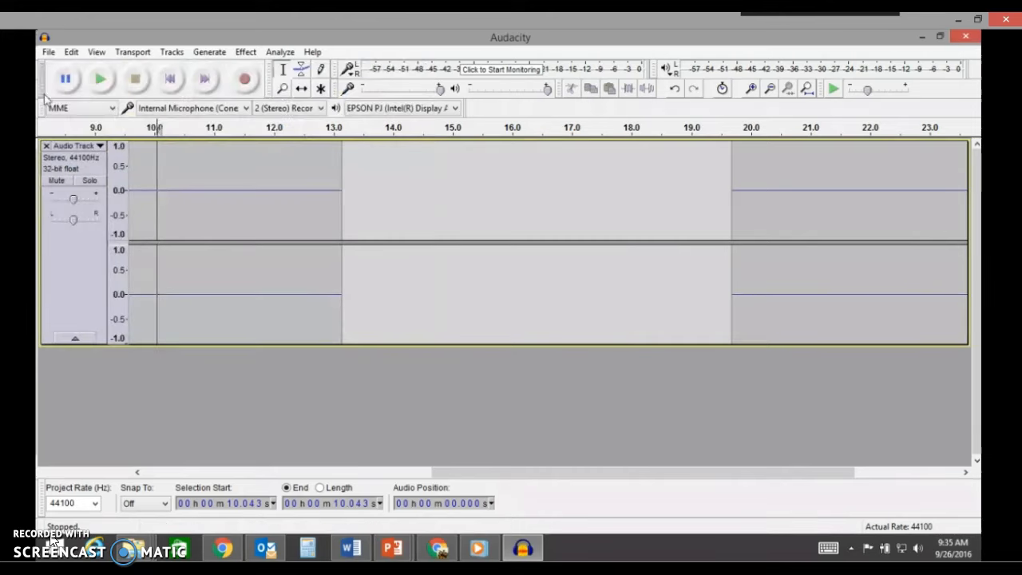
# Try to export the audio as an MP3 file named practice in the Audacity folder, using the default lame_enc.dll location.
pyautogui.click(49, 54)
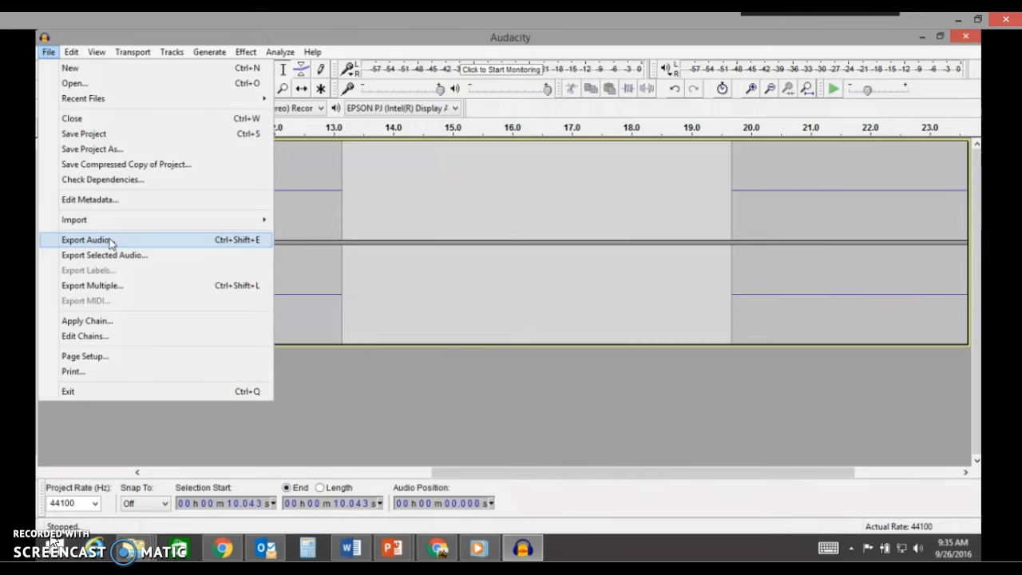
pyautogui.click(110, 241)
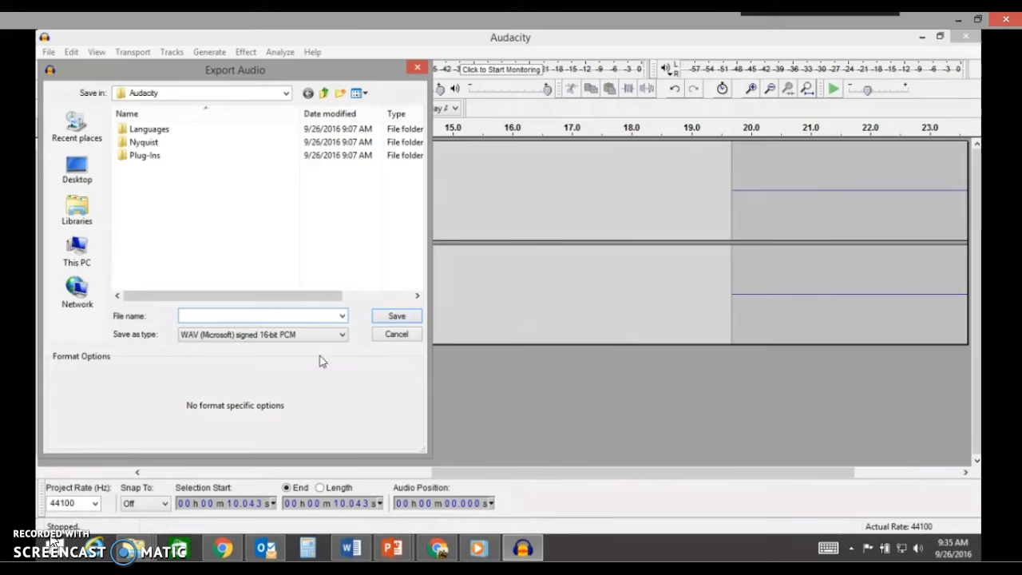
pyautogui.click(225, 342)
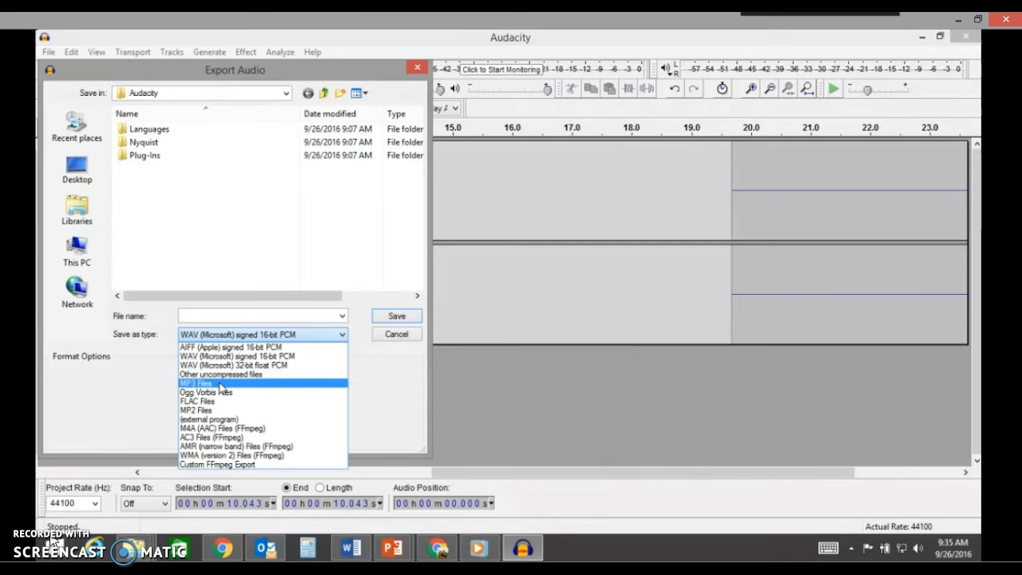
pyautogui.click(221, 384)
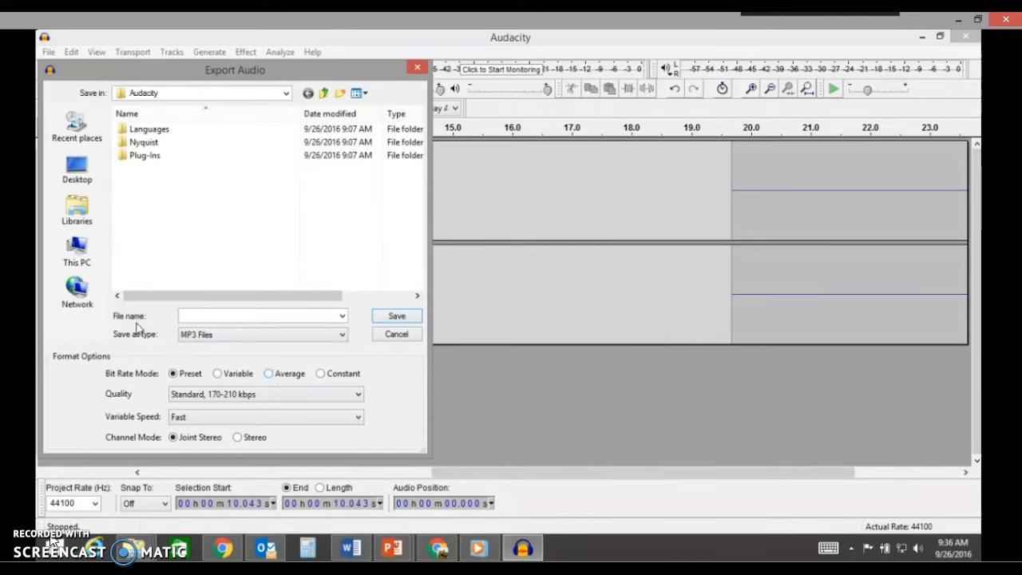
pyautogui.click(192, 315)
pyautogui.write('practice')
pyautogui.click(383, 319)
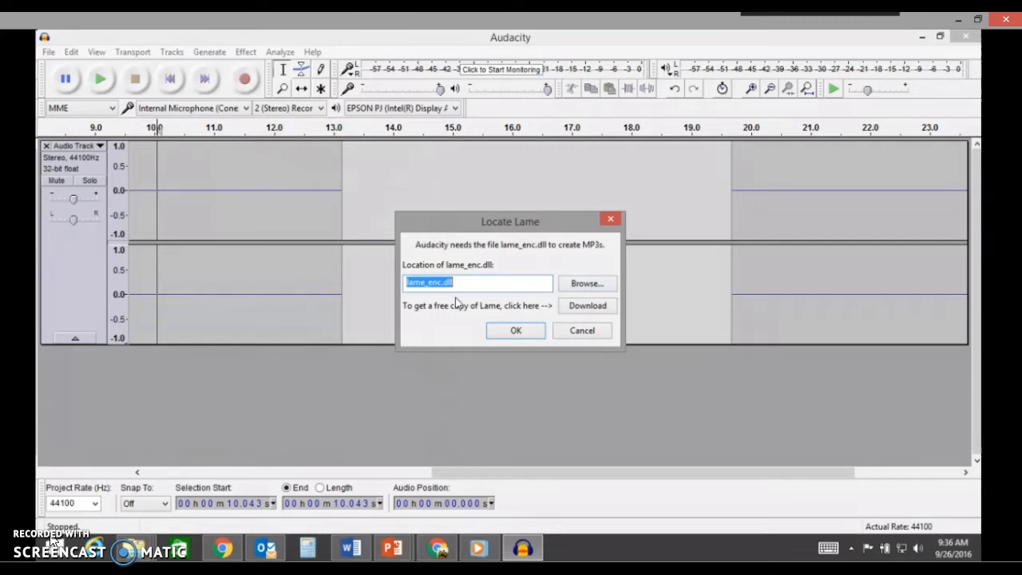
pyautogui.click(532, 335)
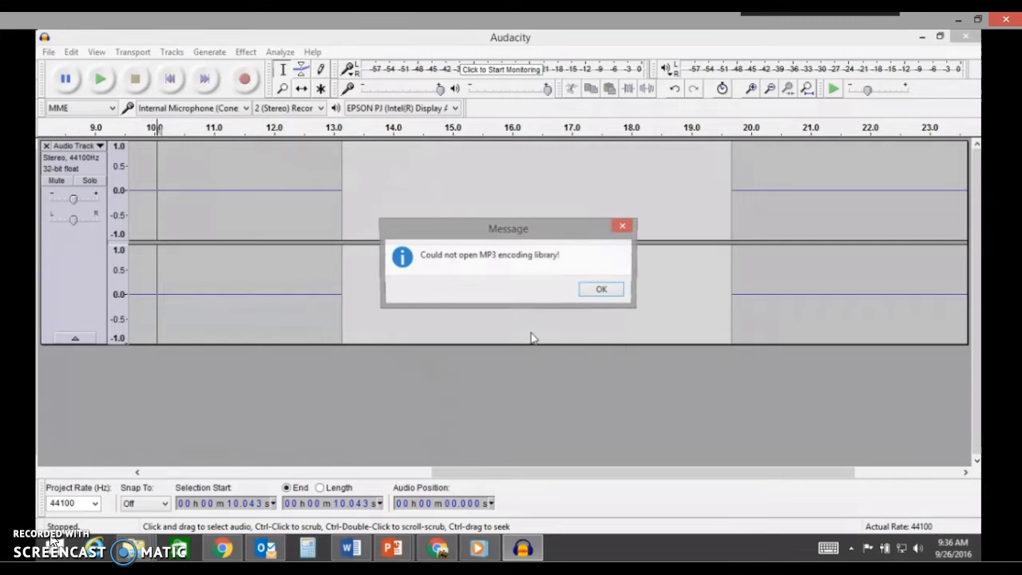
pyautogui.click(600, 290)
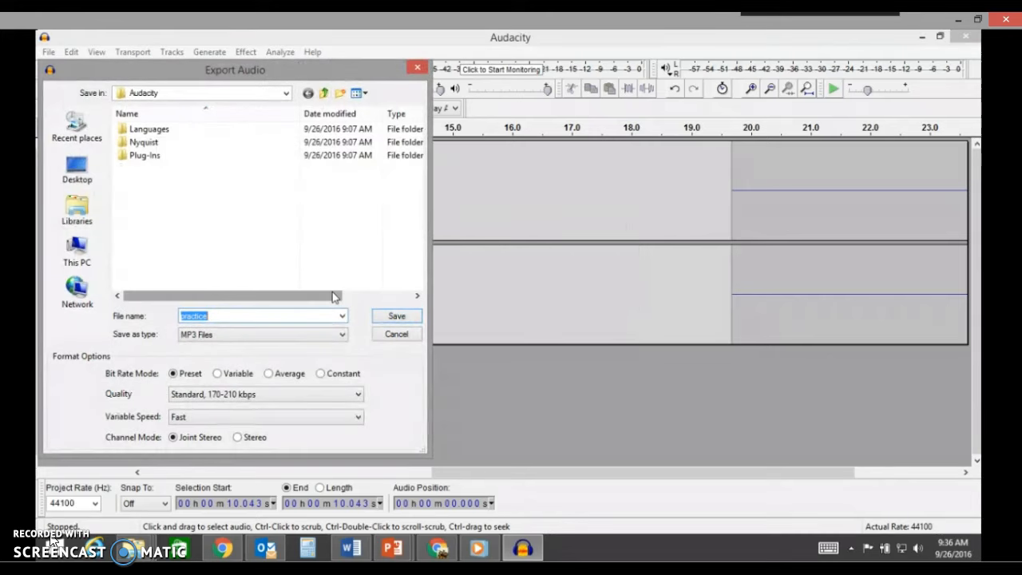
# Change the export format to WAV (Microsoft) signed 16-bit PCM and save the practice file.
pyautogui.click(342, 337)
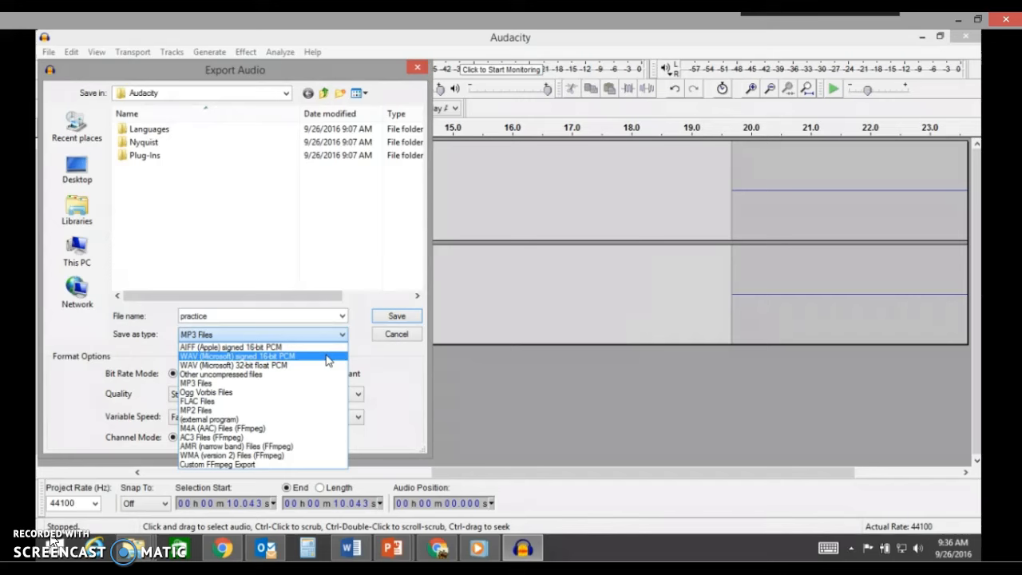
pyautogui.click(327, 357)
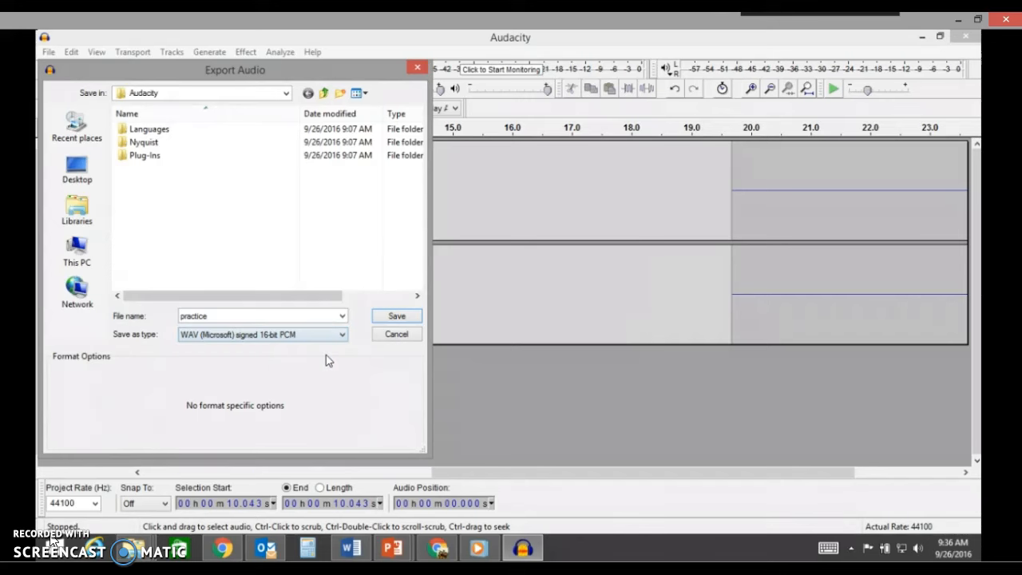
pyautogui.click(382, 320)
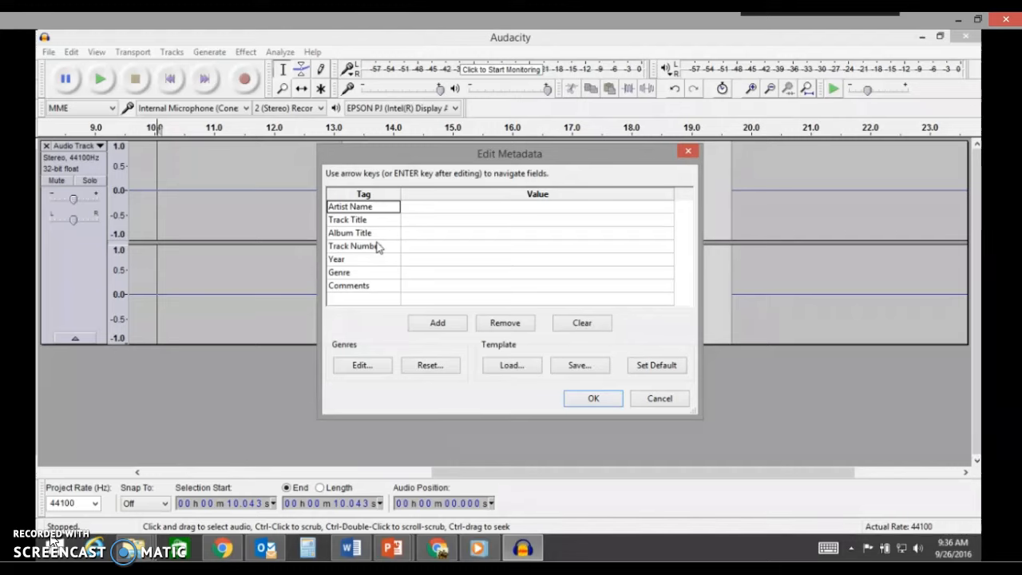
# Set the metadata to artist name College Team, track title Colony Name and comments Group Member Names, and complete the export.
pyautogui.click(520, 209)
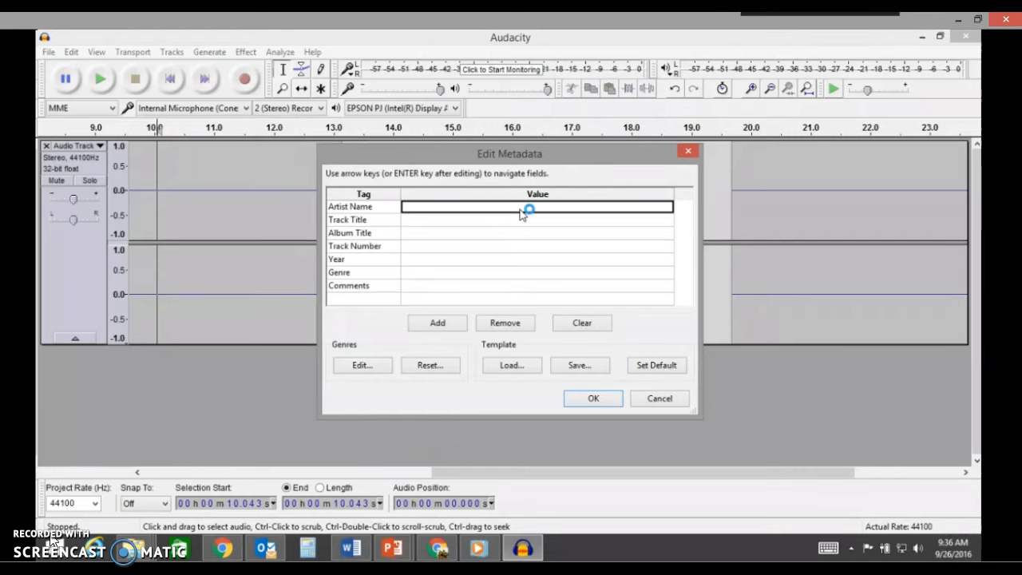
pyautogui.write('College Team')
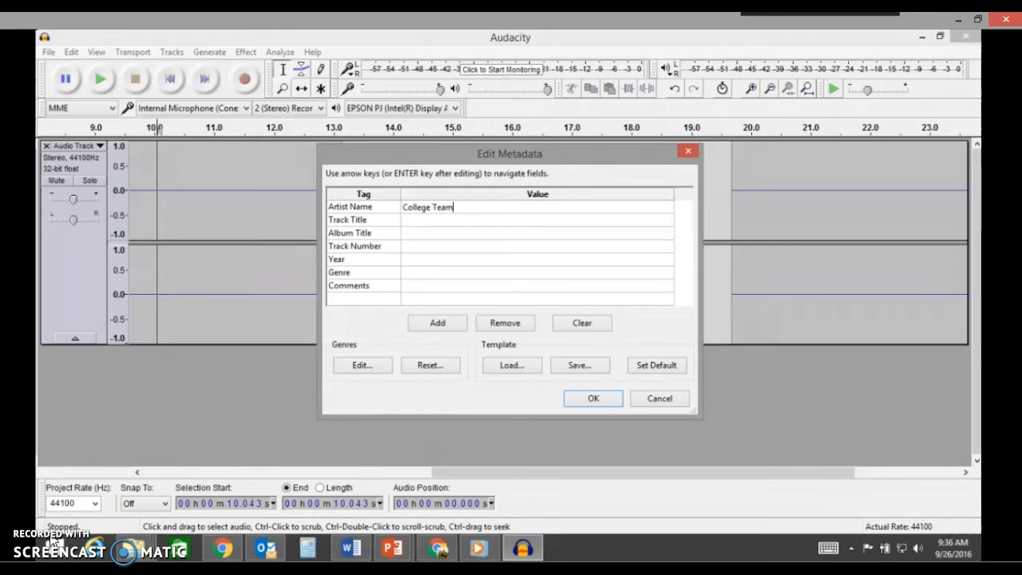
pyautogui.click(503, 218)
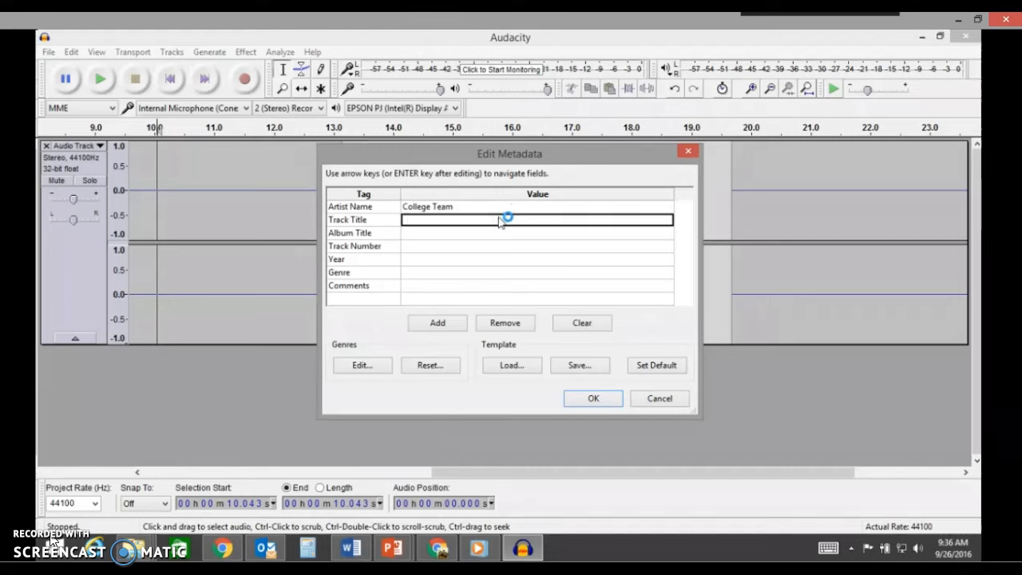
pyautogui.write('C')
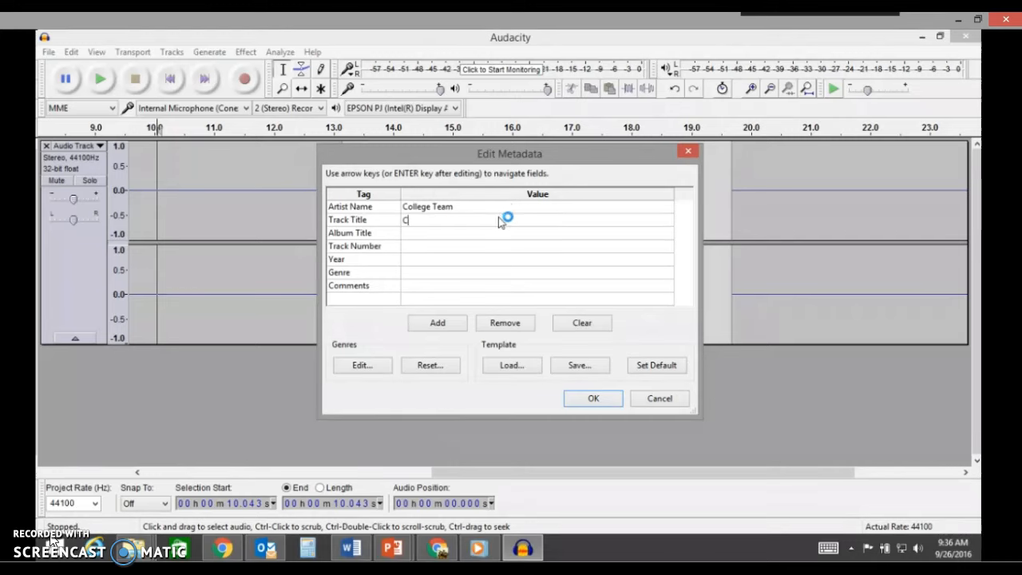
pyautogui.write('olony Name')
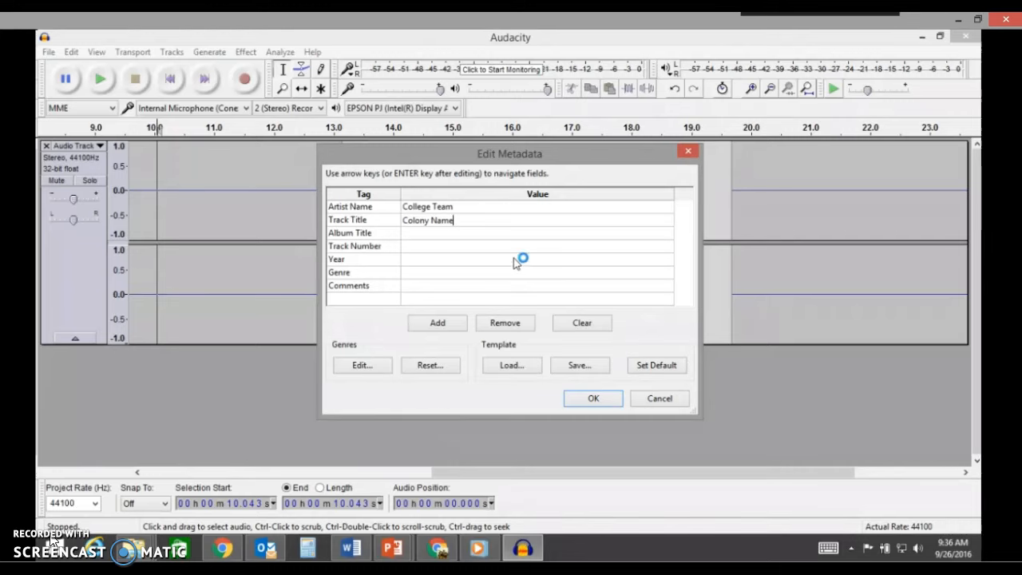
pyautogui.click(511, 289)
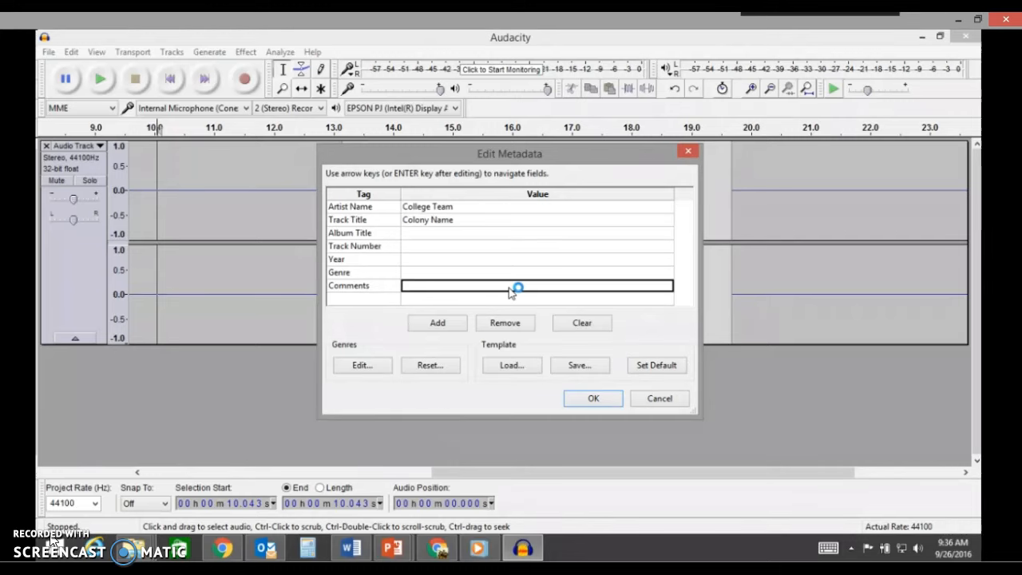
pyautogui.write('Group Member Names')
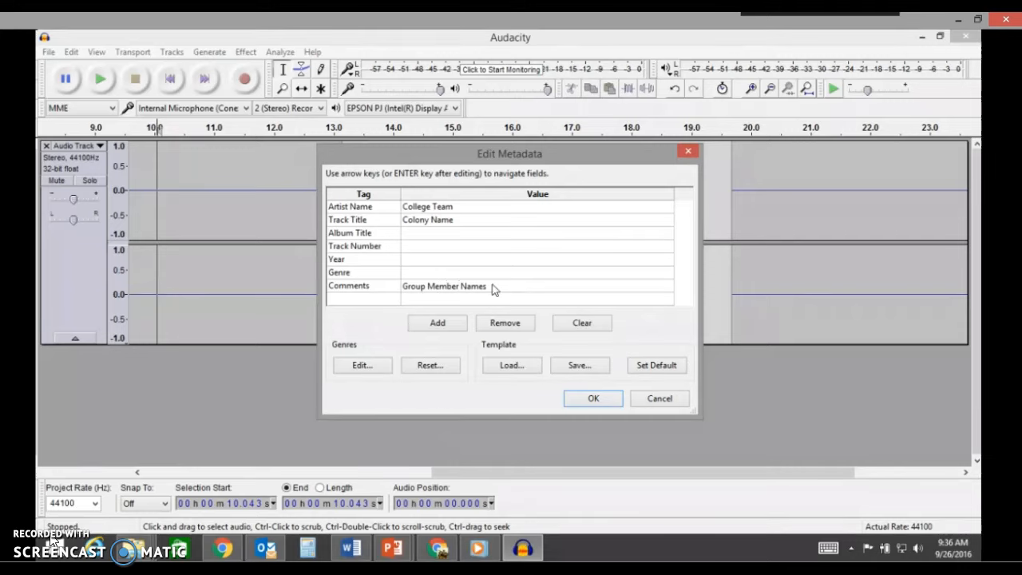
pyautogui.click(593, 399)
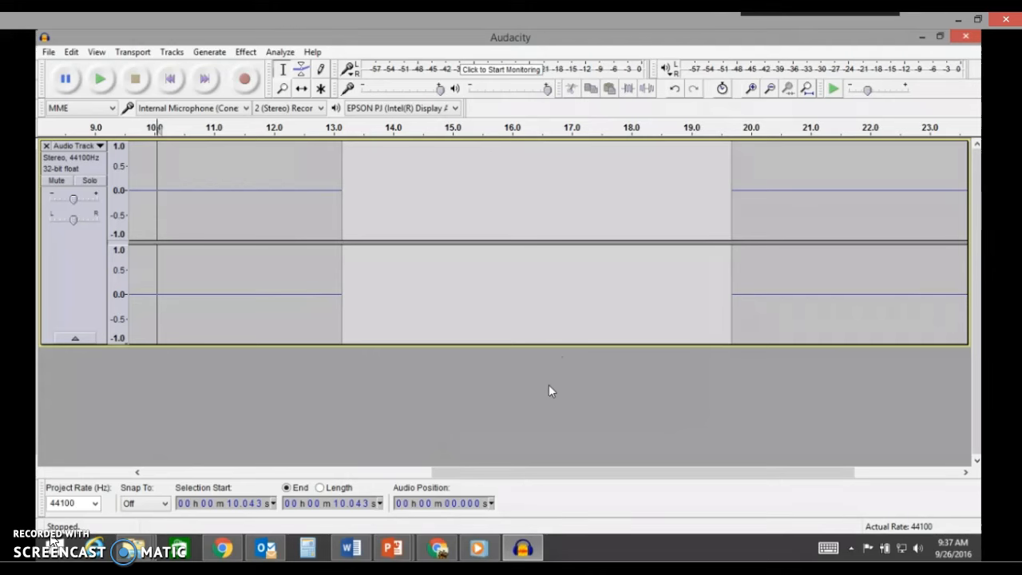
# Switch to the class website in Chrome to view its Homework section, and return to Audacity.
pyautogui.click(438, 547)
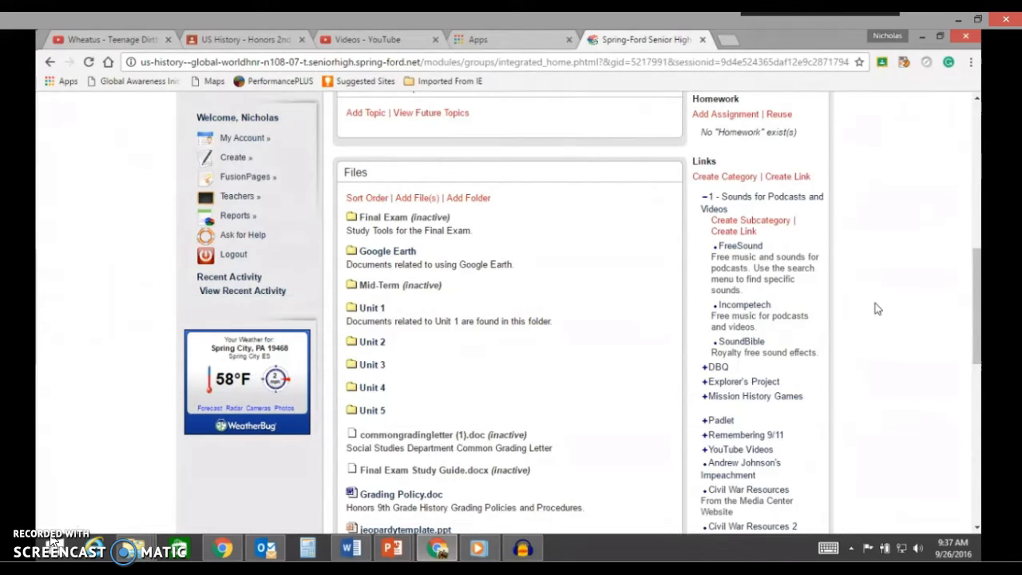
pyautogui.scroll(1, 874, 307)
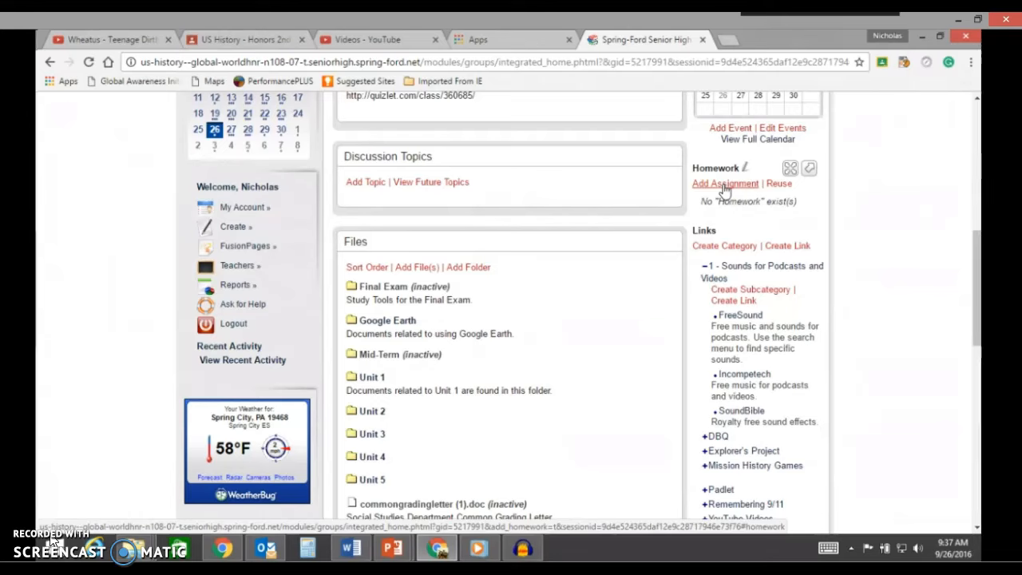
pyautogui.click(531, 551)
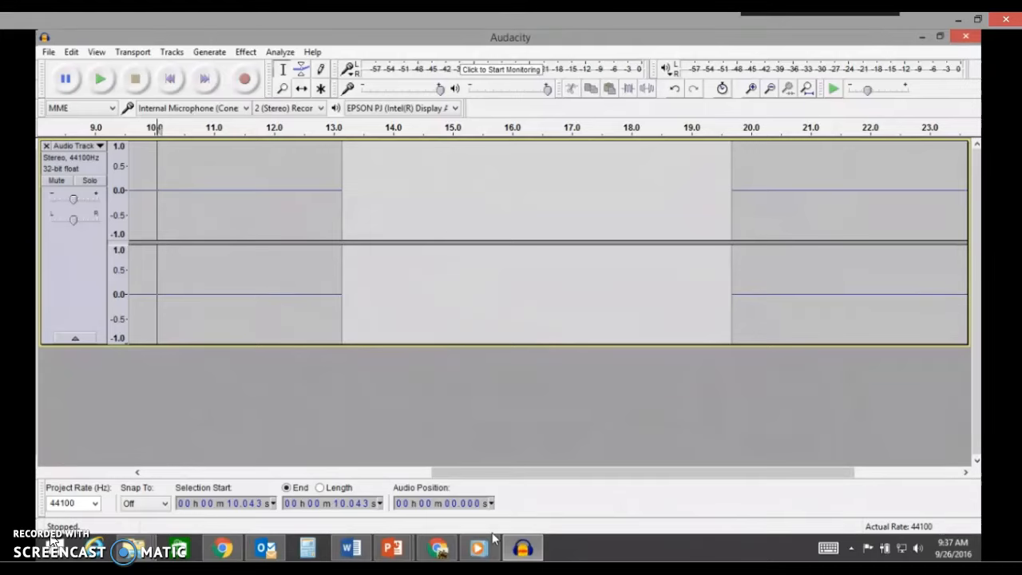
pyautogui.moveTo(548, 473); pyautogui.dragTo(641, 464)
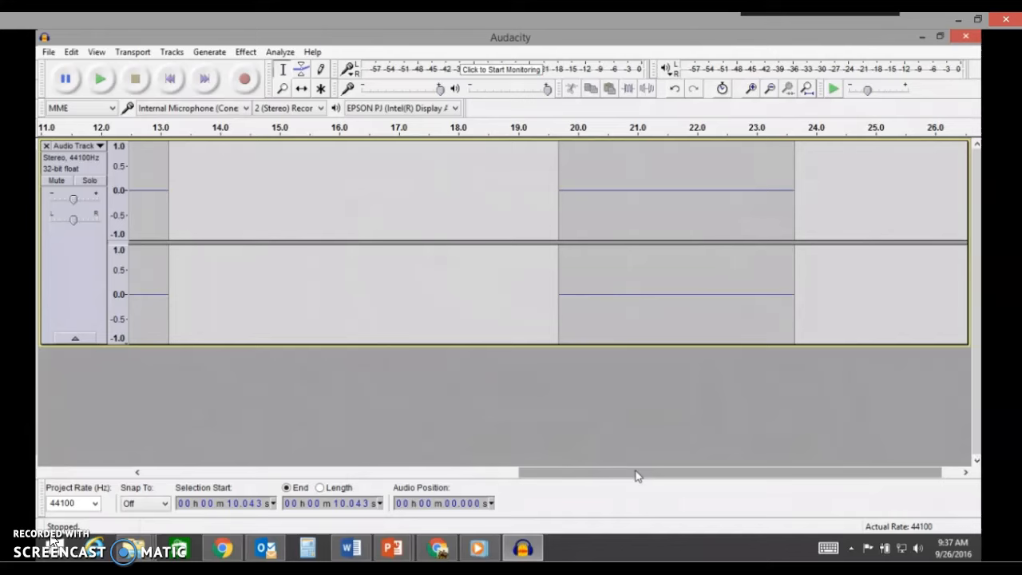
pyautogui.moveTo(636, 479)
pyautogui.mouseDown()
pyautogui.moveTo(650, 477)
pyautogui.moveTo(257, 489)
pyautogui.moveTo(650, 472)
pyautogui.mouseUp()
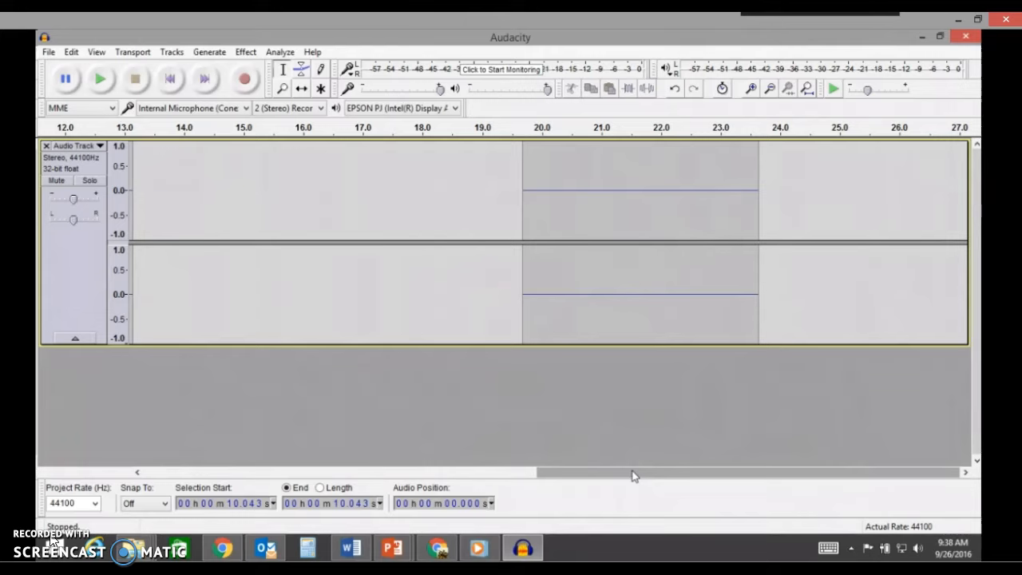
pyautogui.moveTo(632, 476); pyautogui.dragTo(238, 484)
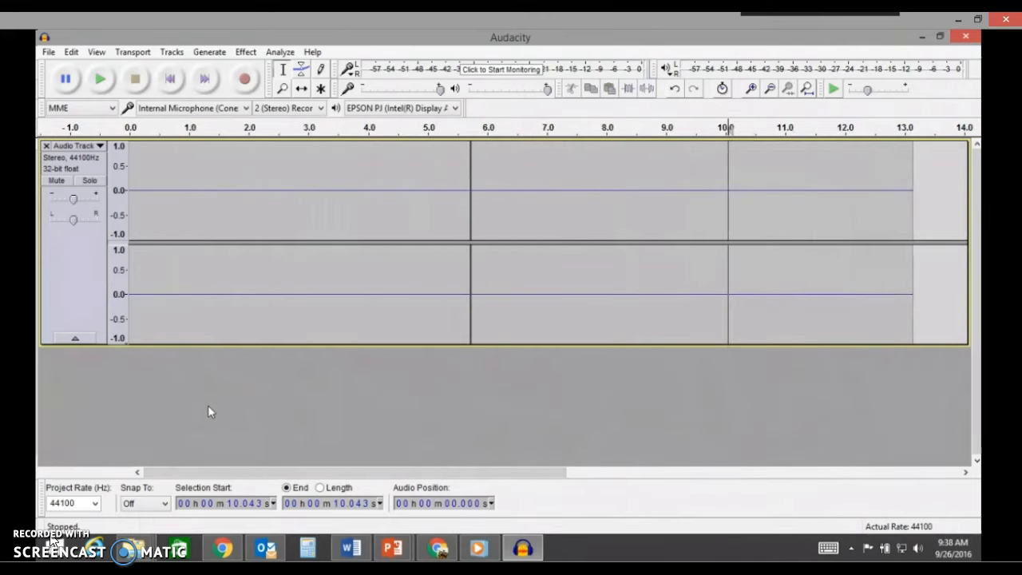